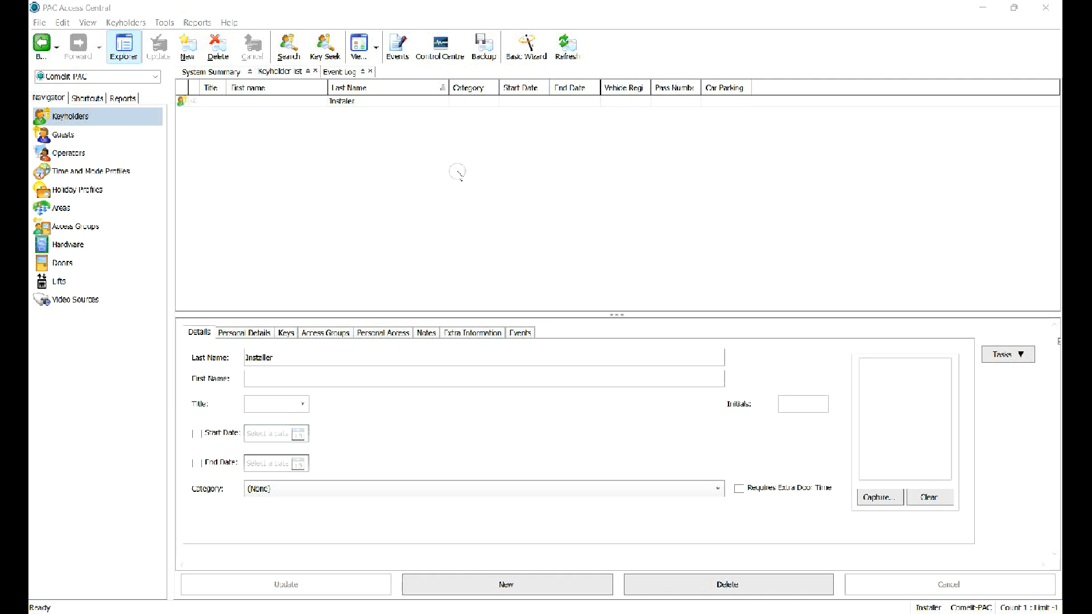
With the Installer keyholder selected, launch Configure Device IP Addresses from Tools > Launch External Tools.
{"action": "left_click", "coordinate": [423, 170]}
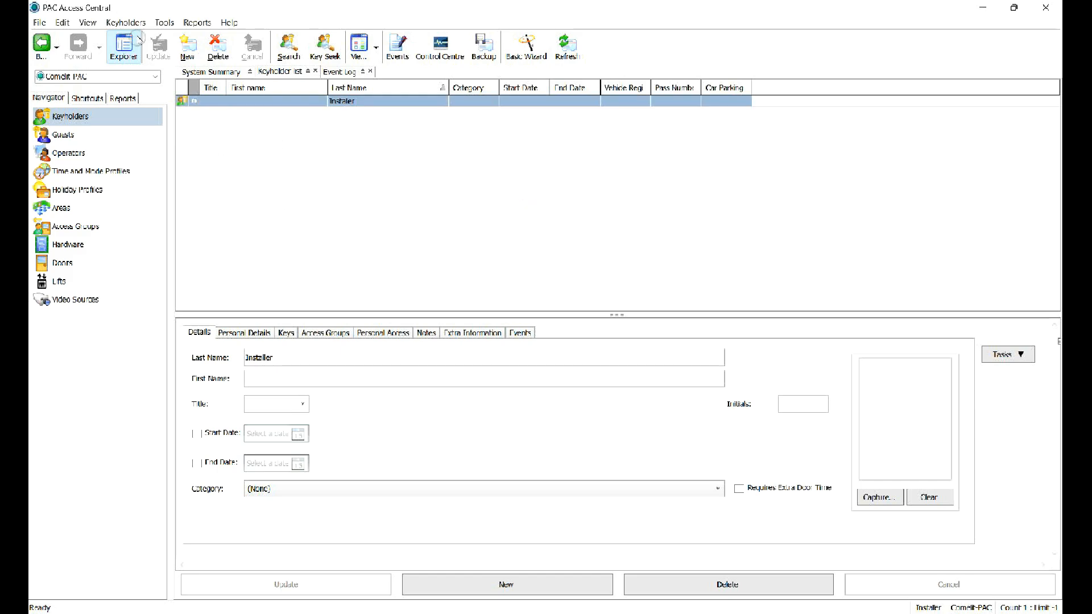
{"action": "left_click", "coordinate": [164, 22]}
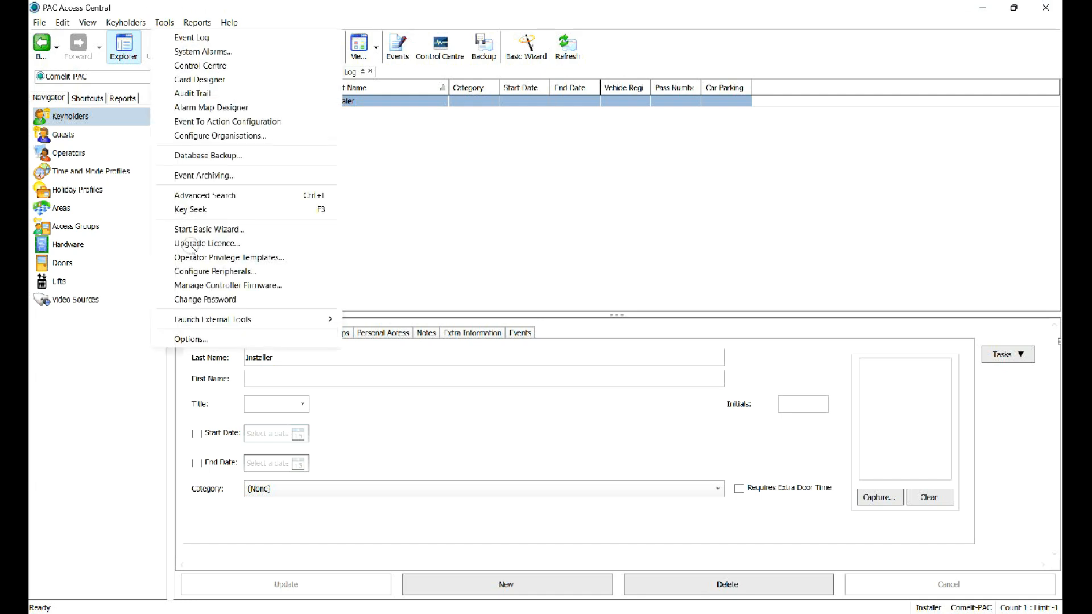
{"action": "mouse_move", "coordinate": [242, 319]}
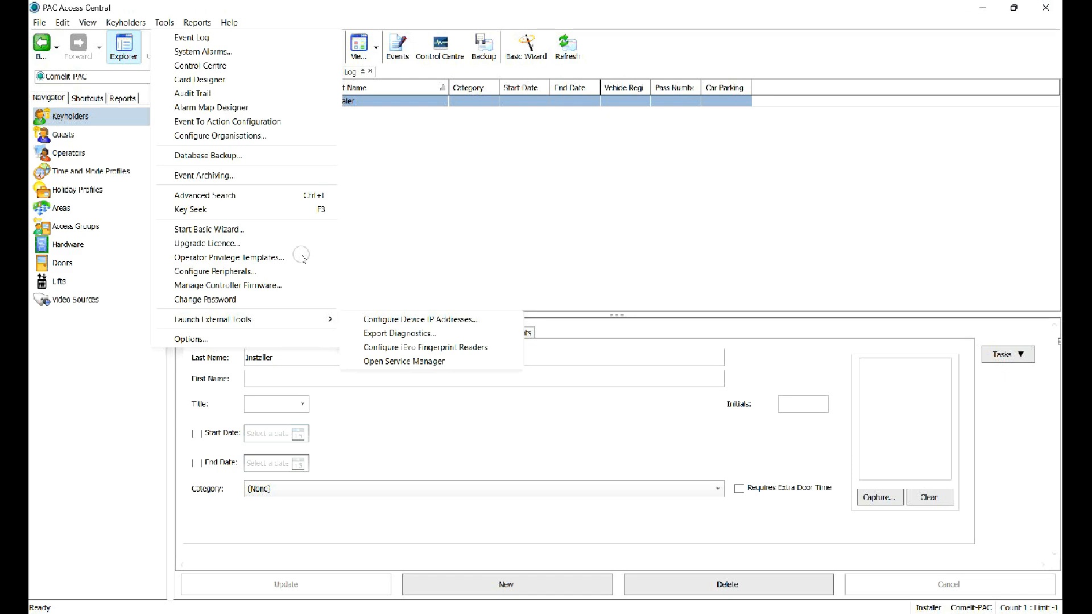
{"action": "left_click", "coordinate": [366, 318]}
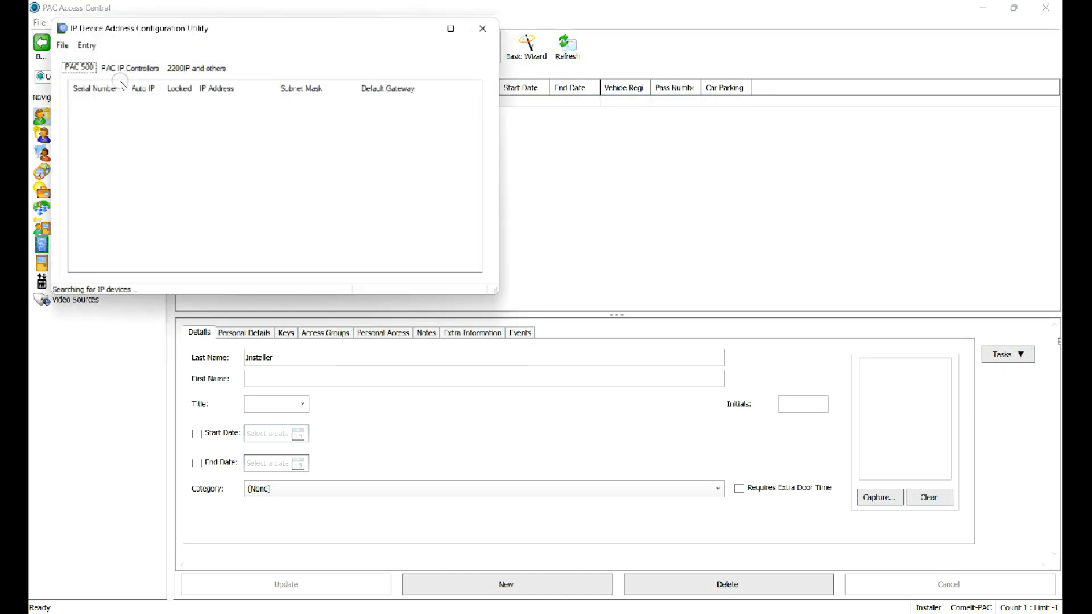
Open the IP settings of the PAC IP controller at 192.168.1.114 and switch it to a fixed IP.
{"action": "left_click", "coordinate": [120, 66]}
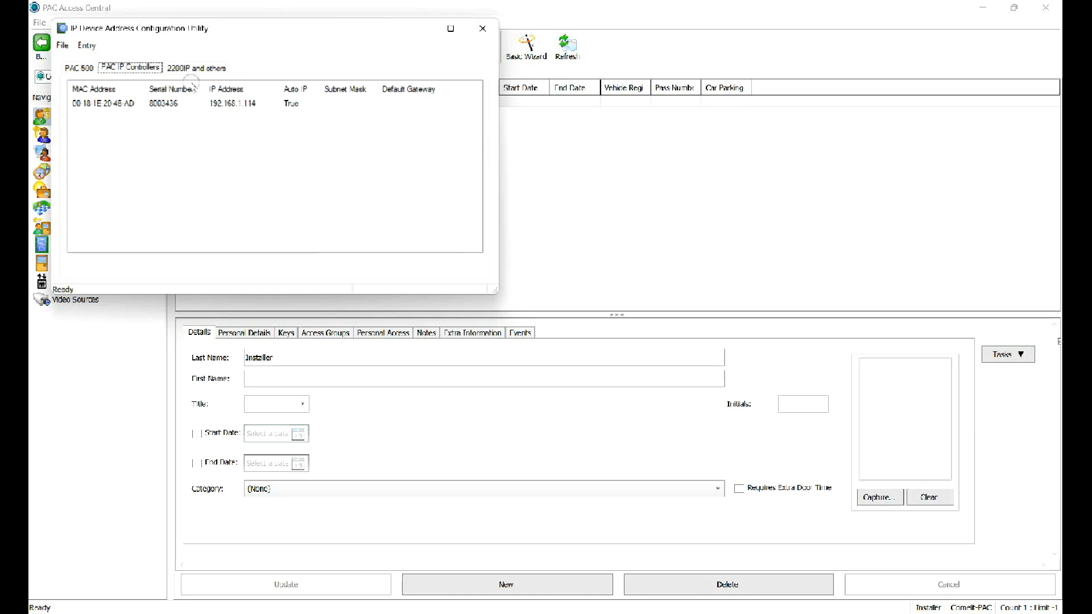
{"action": "double_click", "coordinate": [222, 103]}
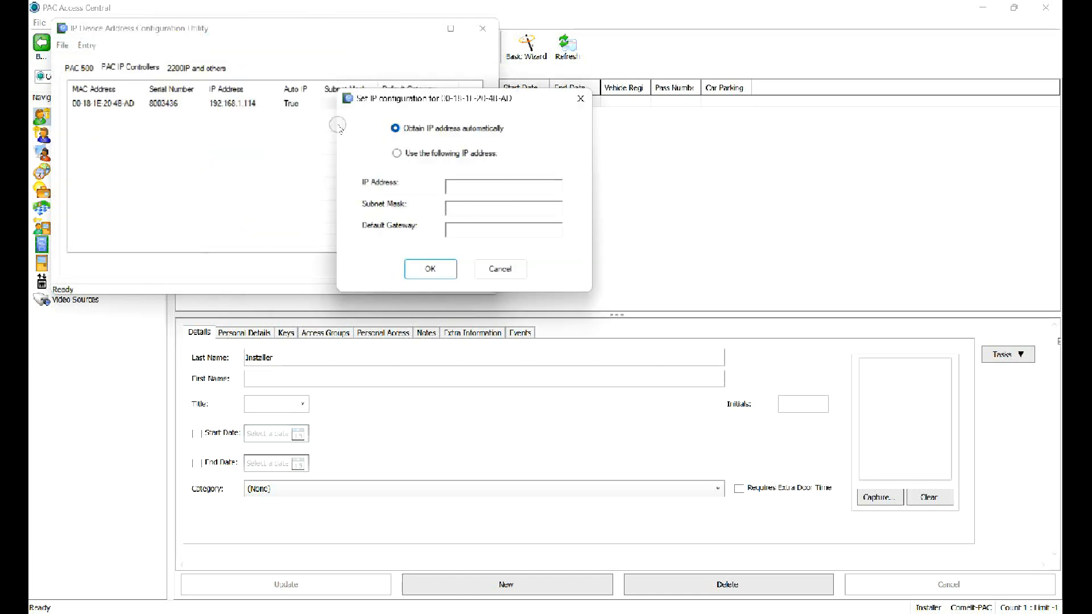
{"action": "left_click", "coordinate": [415, 156]}
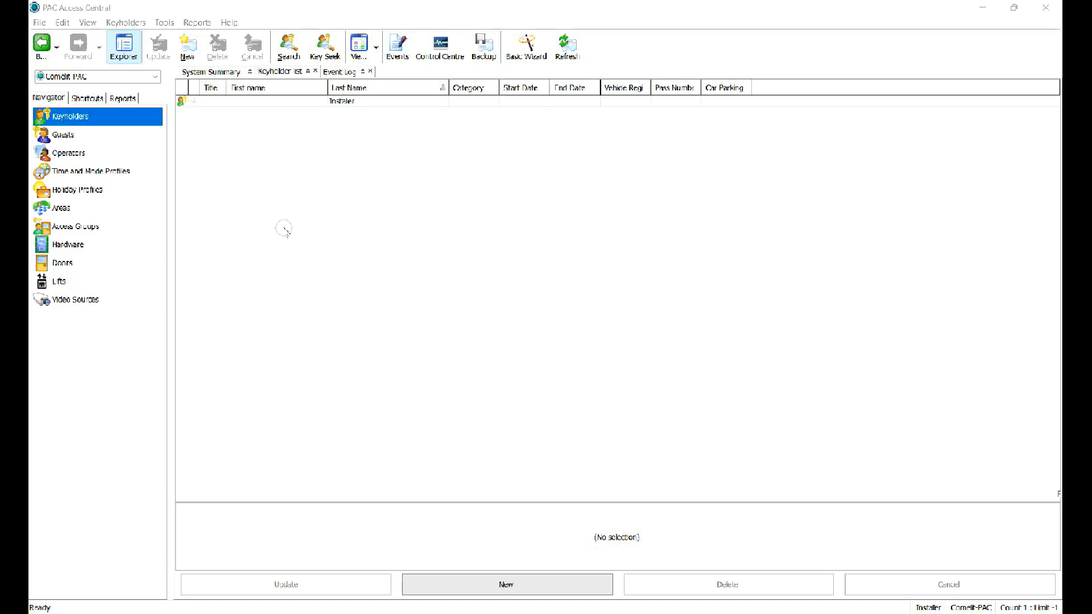
In Hardware, start a new channel named ADI test with Channel Type TCP/IP.
{"action": "left_click", "coordinate": [67, 245]}
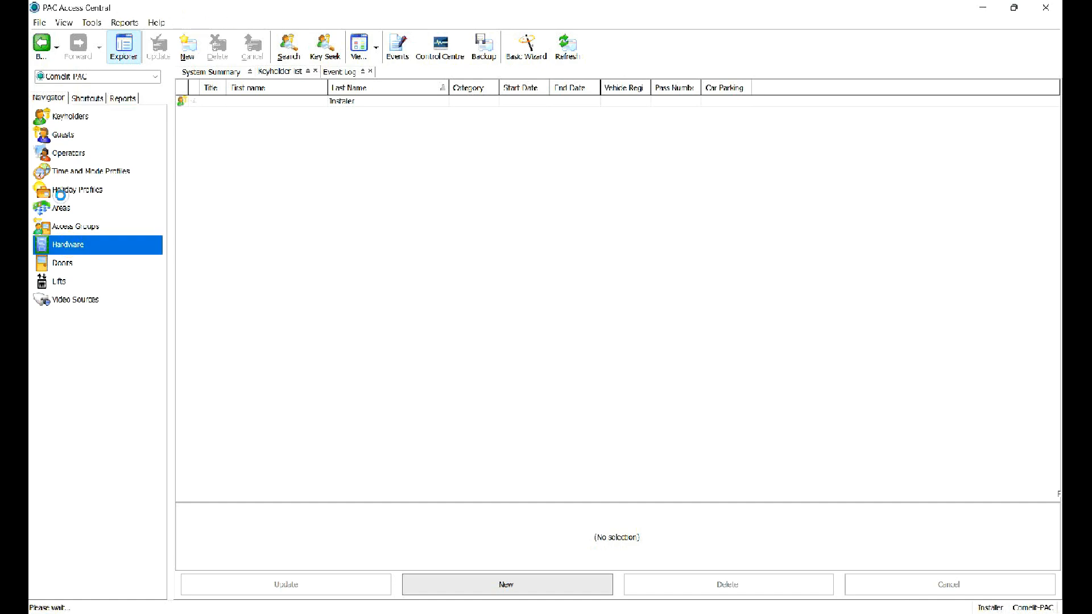
{"action": "left_click", "coordinate": [177, 41]}
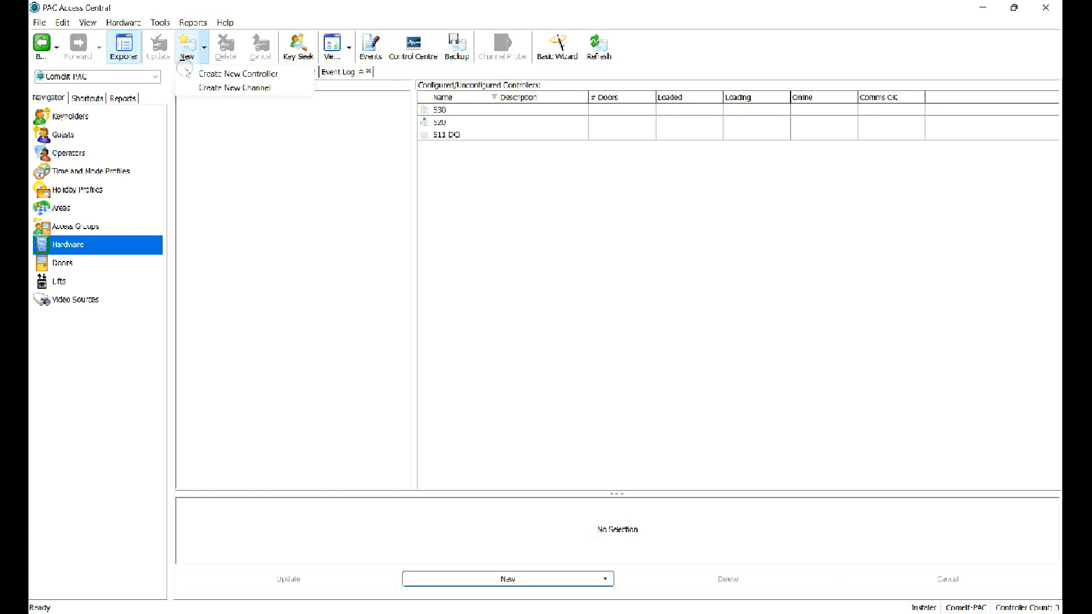
{"action": "left_click", "coordinate": [225, 86]}
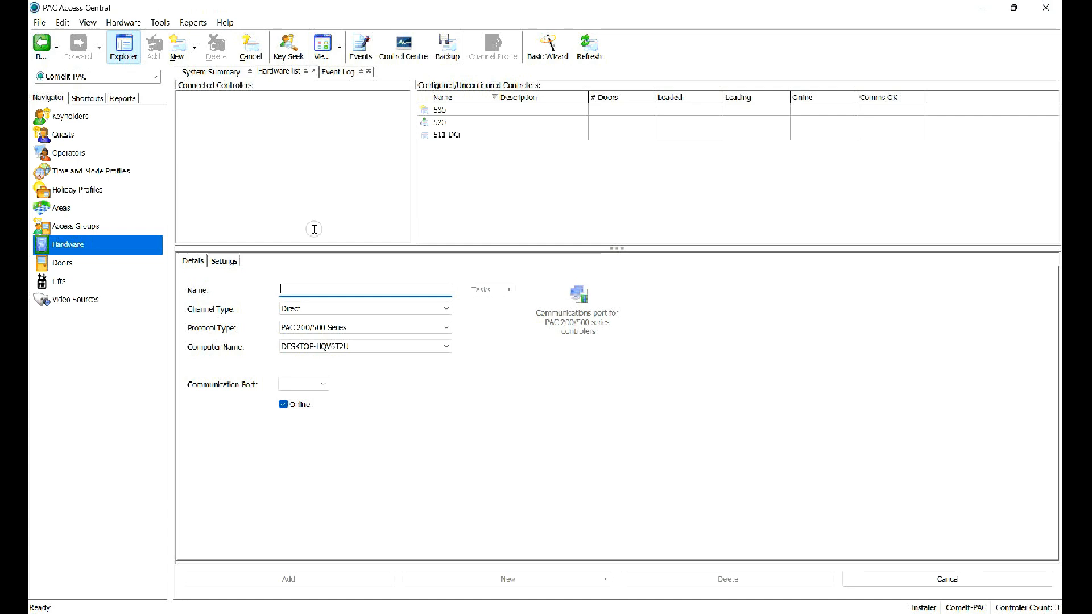
{"action": "type", "text": "AD"}
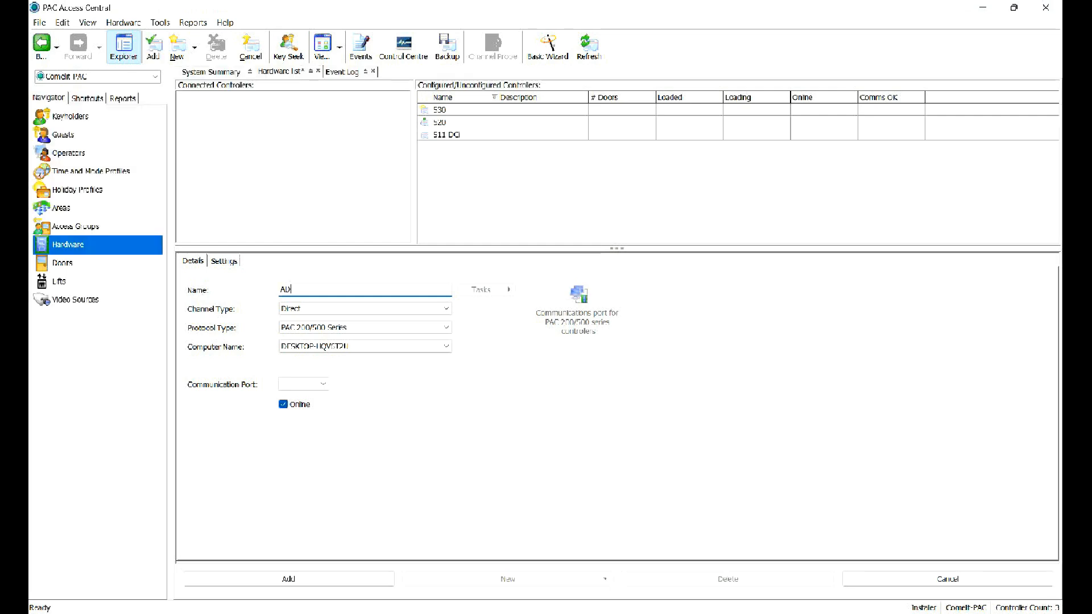
{"action": "type", "text": "I t"}
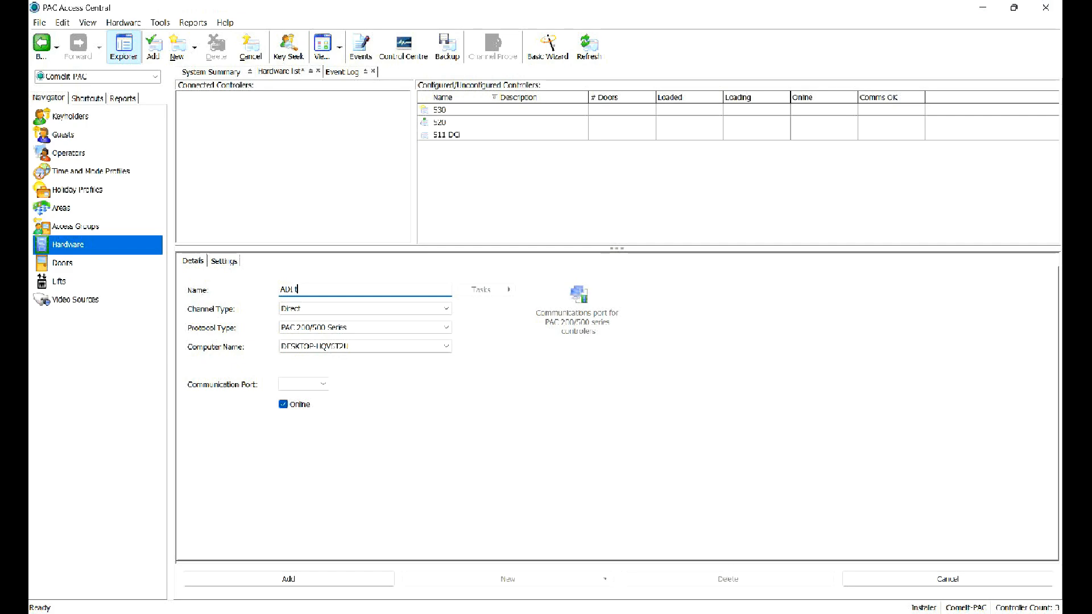
{"action": "type", "text": "est"}
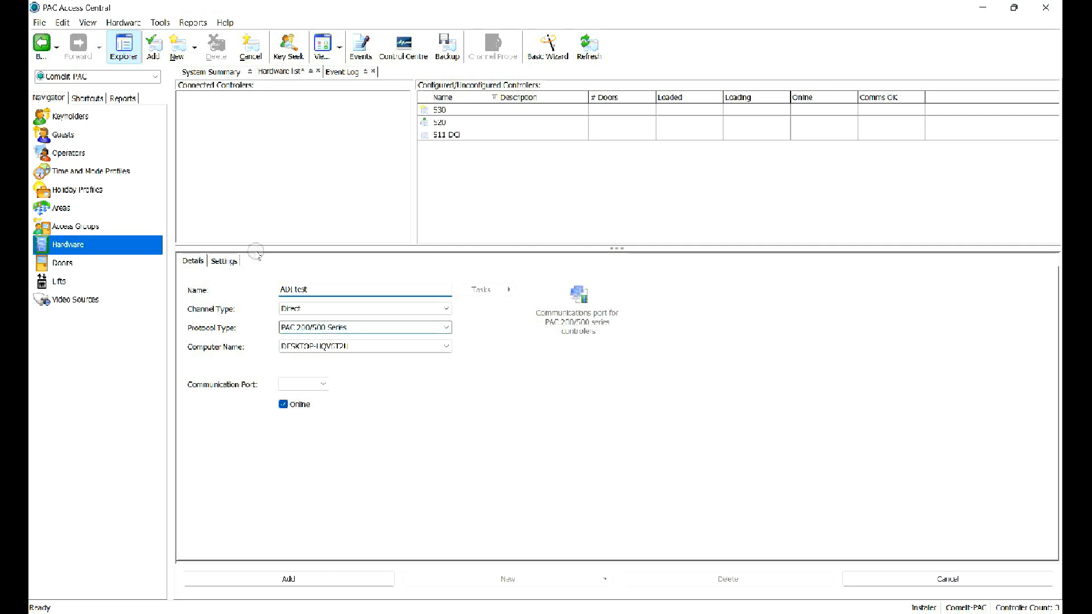
{"action": "key", "text": "Tab"}
{"action": "key", "text": "alt+Down"}
{"action": "key", "text": "Down"}
{"action": "key", "text": "Down"}
{"action": "key", "text": "Down"}
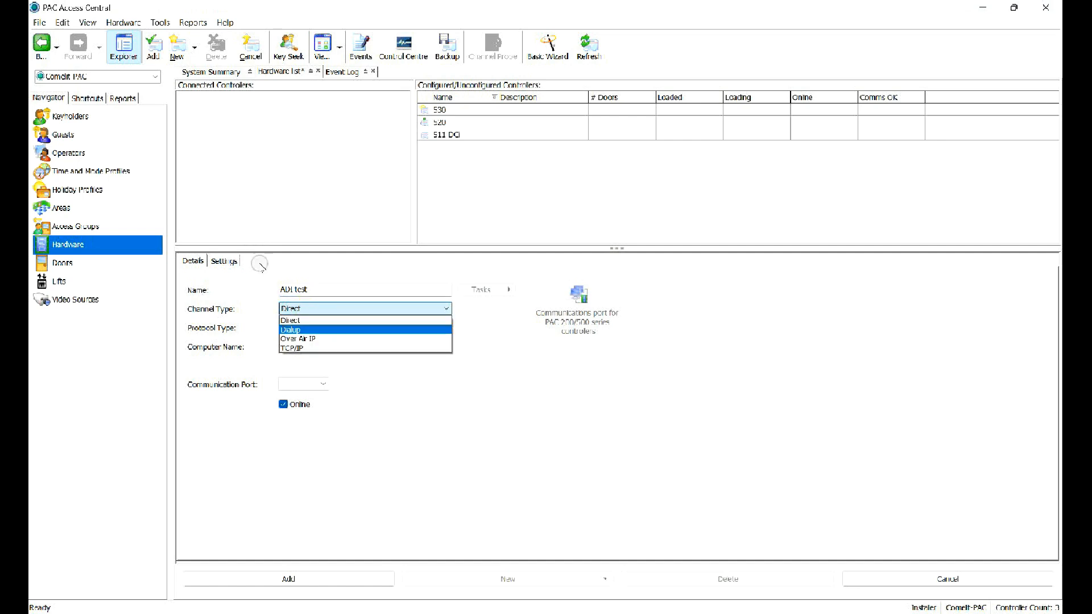
{"action": "key", "text": "Return"}
{"action": "key", "text": "Tab"}
{"action": "key", "text": "Tab"}
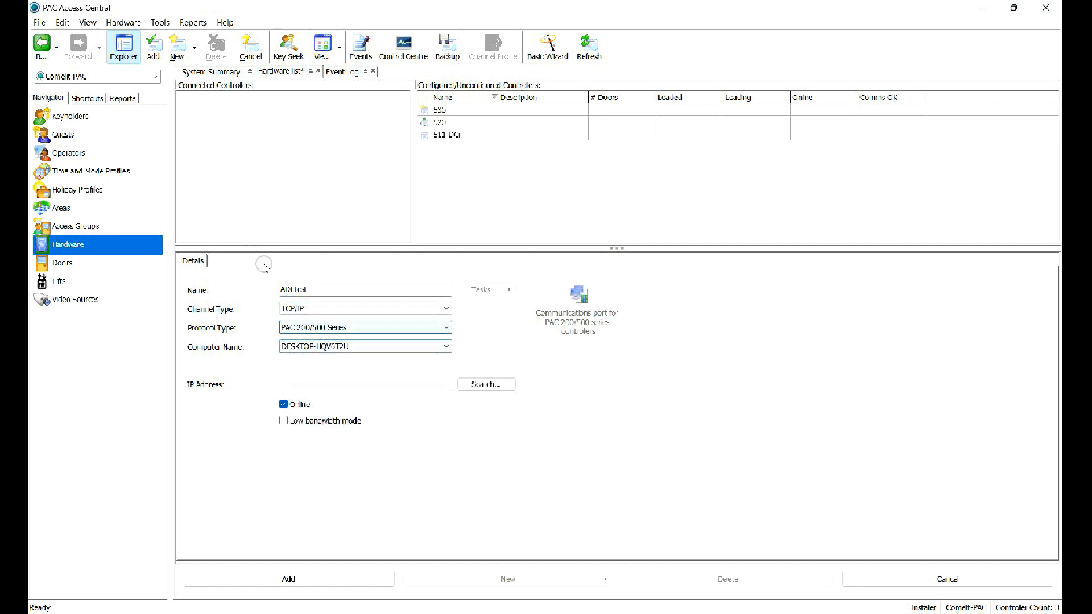
{"action": "key", "text": "shift+Tab"}
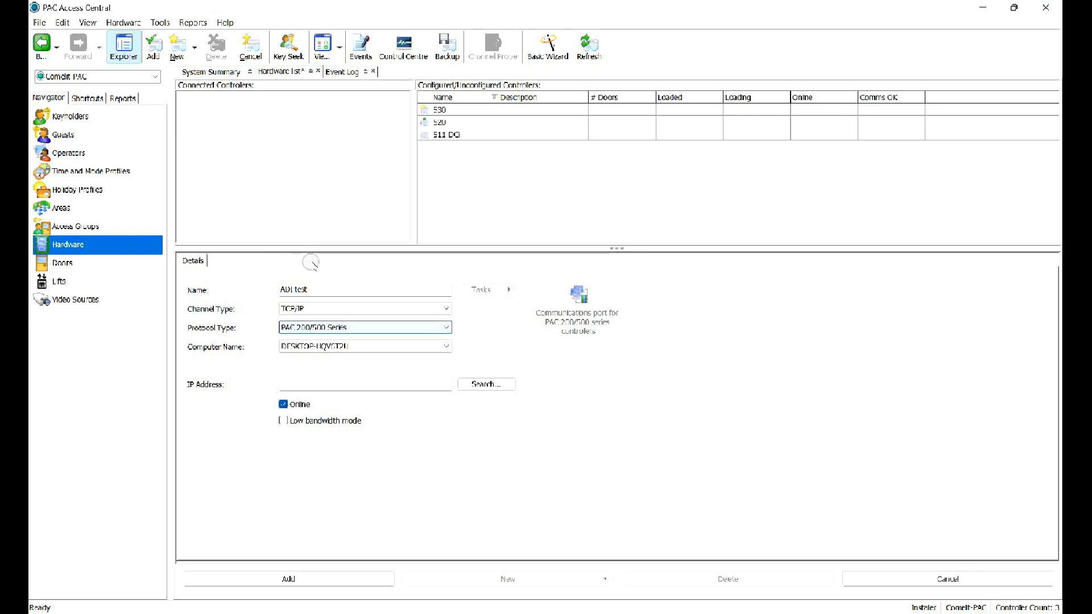
{"action": "key", "text": "Tab"}
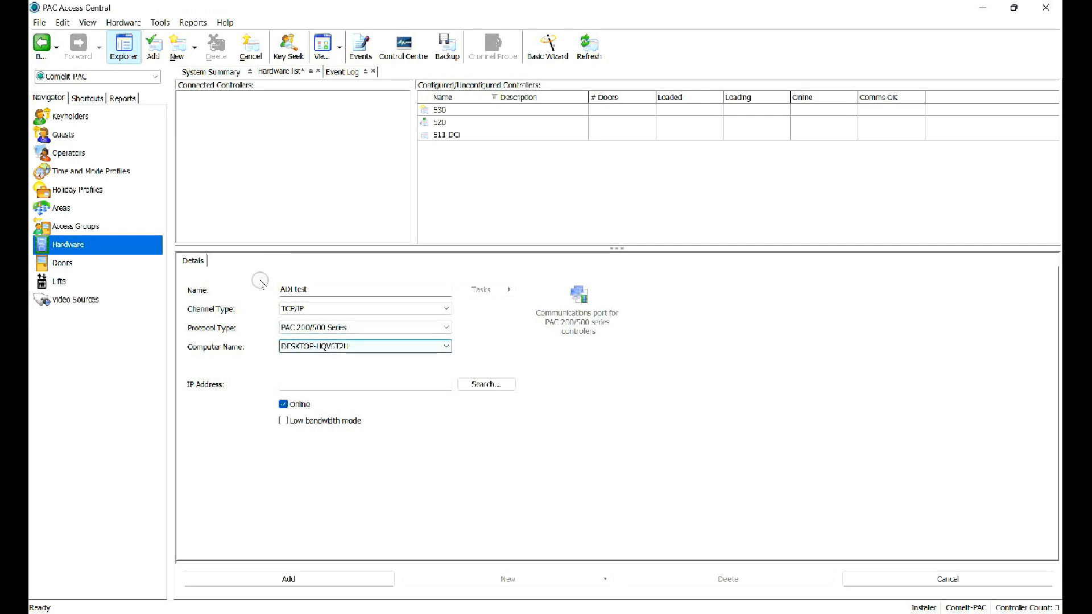
{"action": "key", "text": "Tab"}
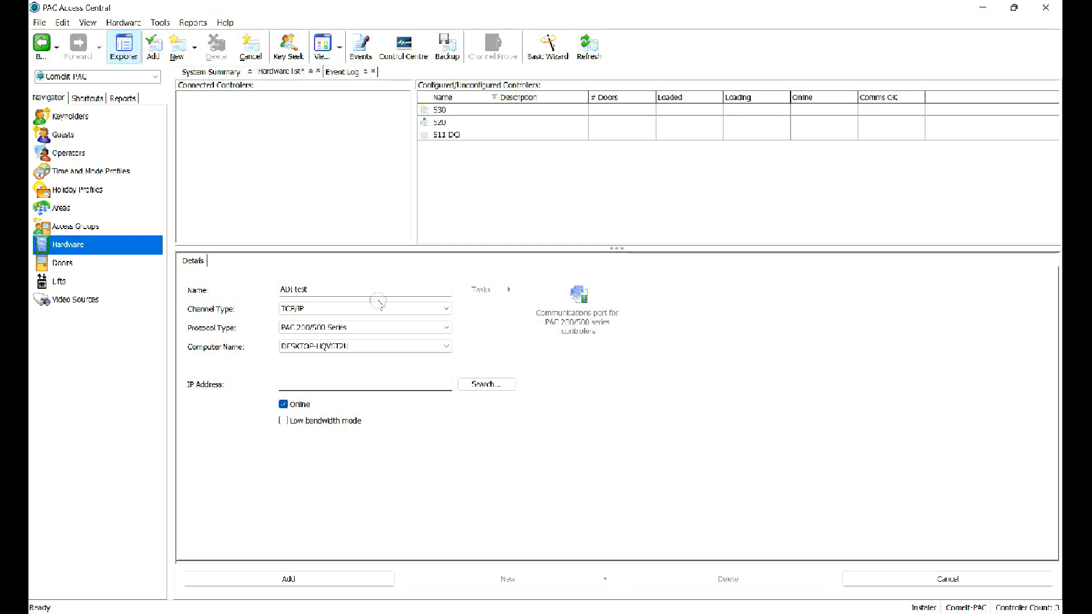
Search for and select the controller at 192.168.1.114, then add the channel.
{"action": "left_click", "coordinate": [503, 385]}
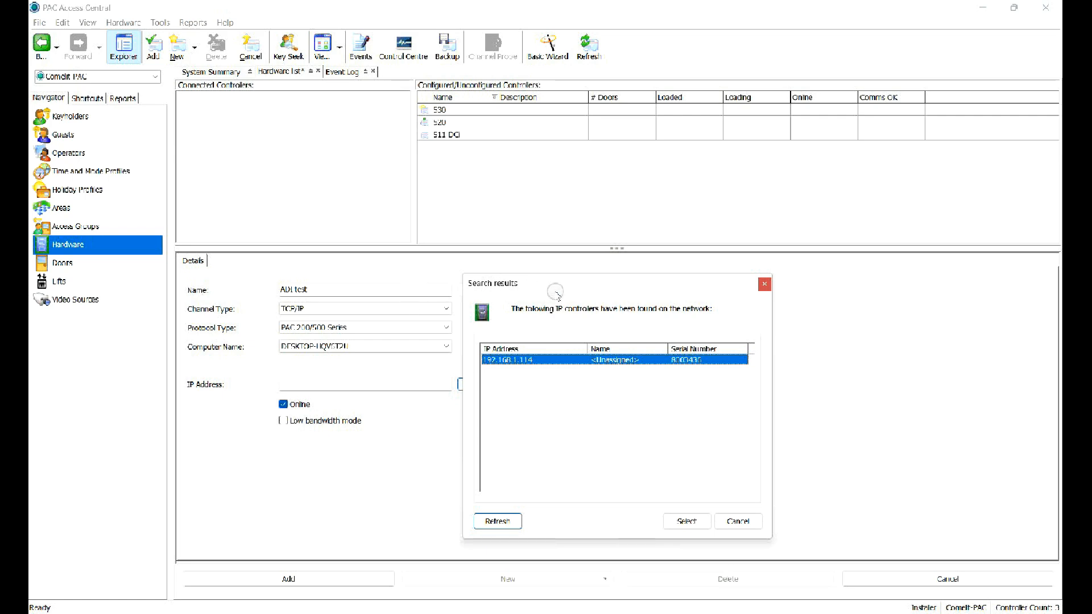
{"action": "left_click", "coordinate": [572, 358]}
{"action": "left_click", "coordinate": [690, 518]}
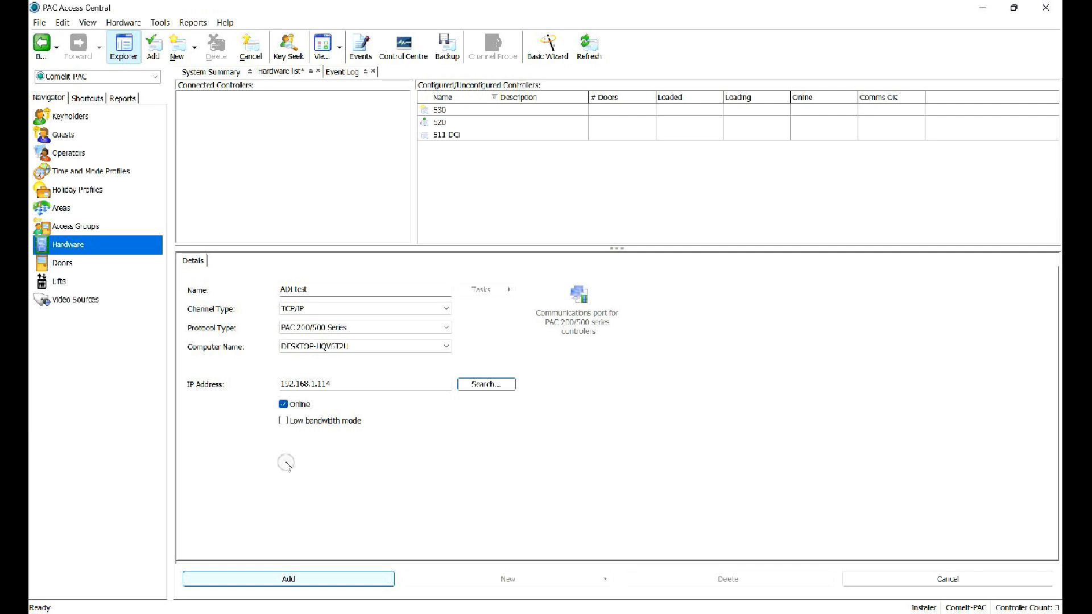
{"action": "left_click", "coordinate": [354, 578]}
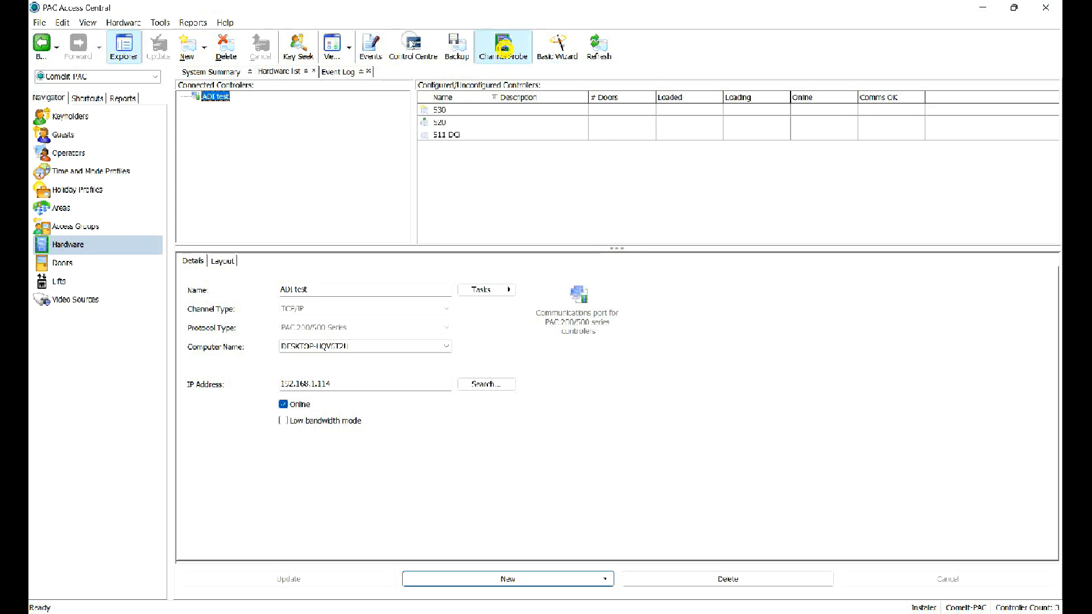
Probe the ADI test channel, dismiss Probe Complete, and show controller 8003436's details.
{"action": "left_click", "coordinate": [502, 45]}
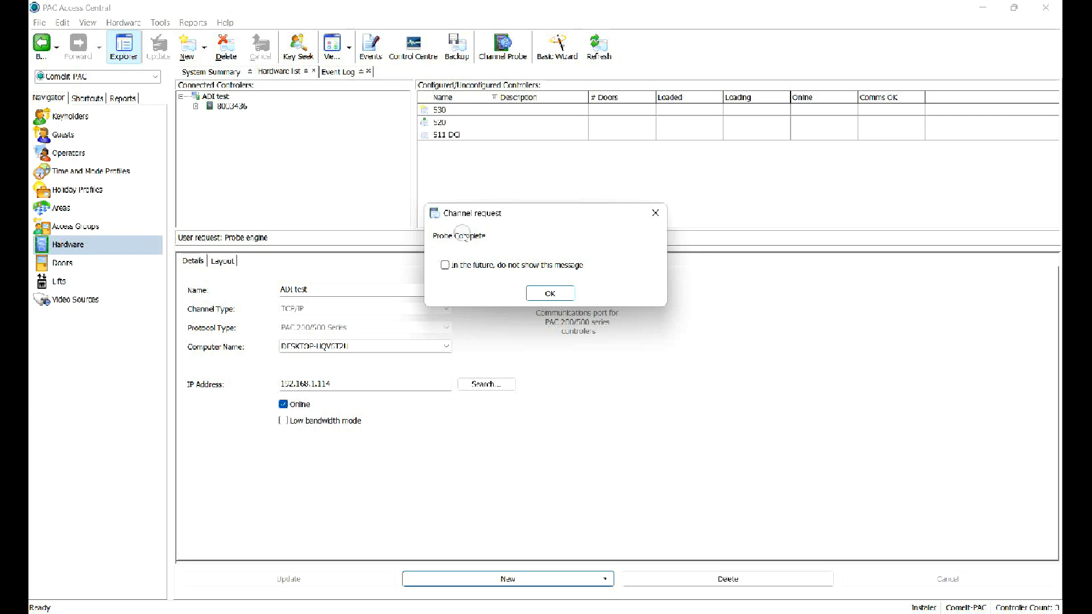
{"action": "left_click", "coordinate": [550, 293]}
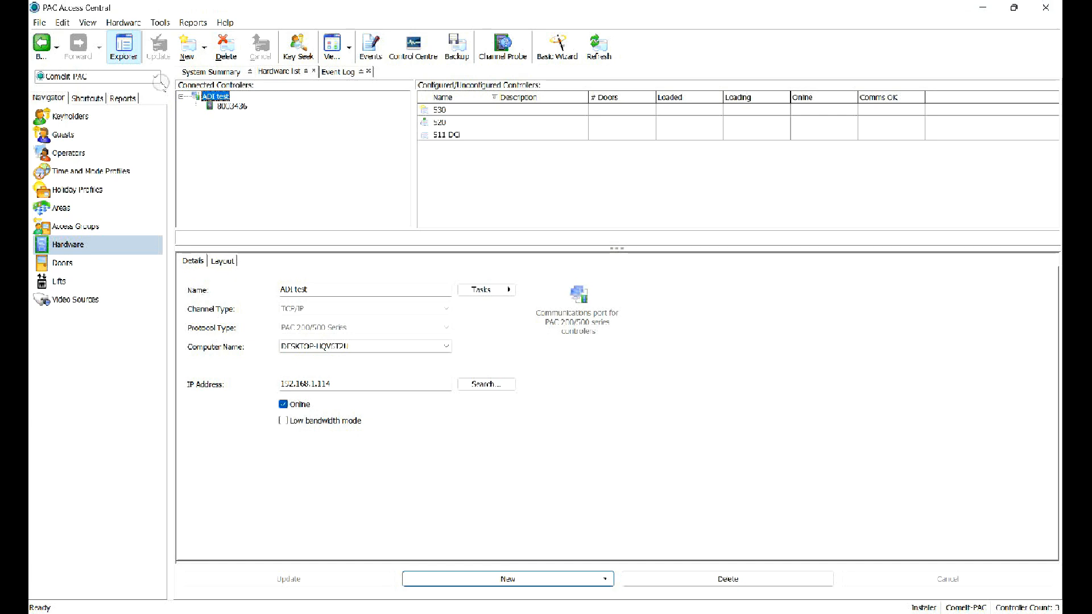
{"action": "key", "text": "Down"}
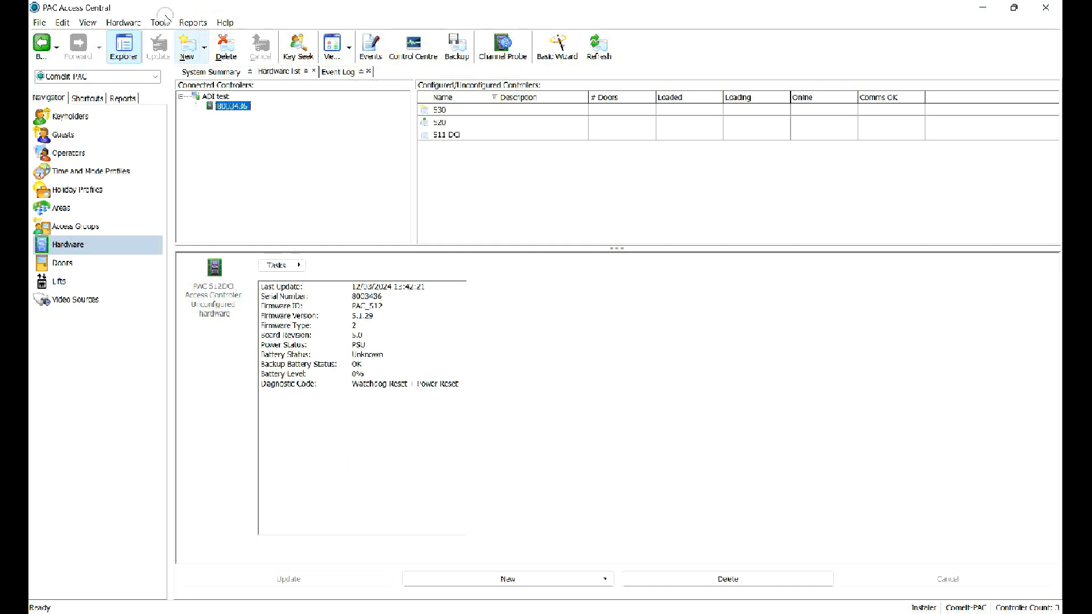
Create a new controller named Demo on the ADI test channel and add it.
{"action": "left_click", "coordinate": [181, 43]}
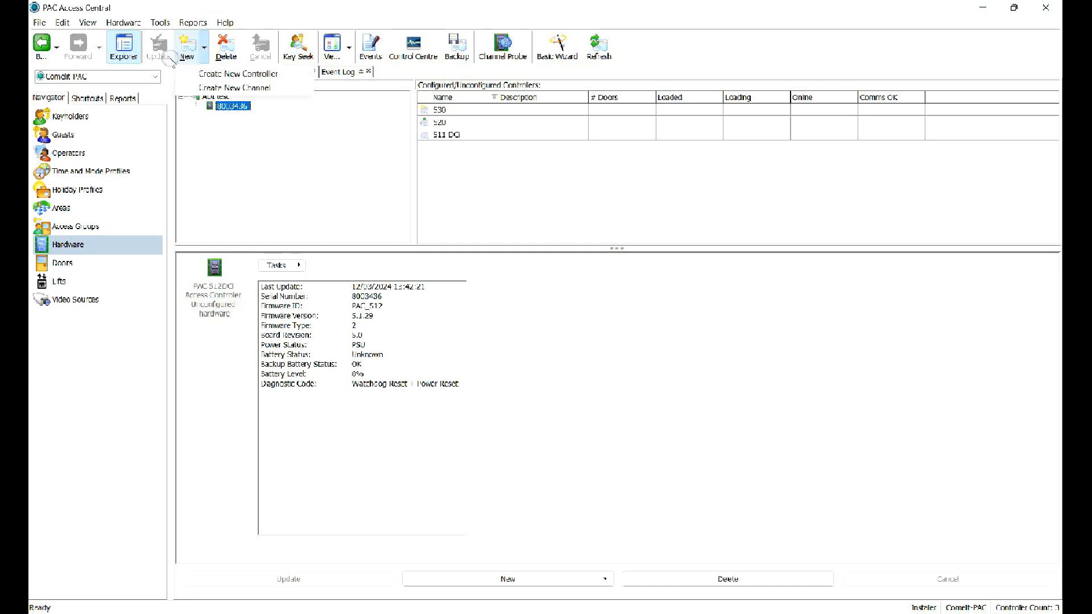
{"action": "left_click", "coordinate": [225, 105]}
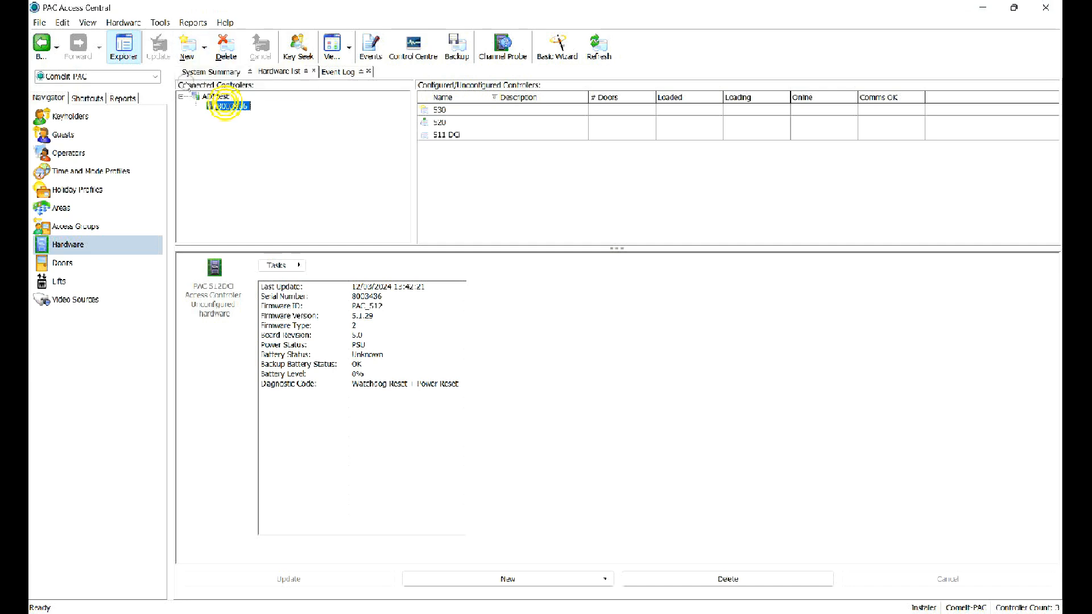
{"action": "left_click", "coordinate": [206, 47]}
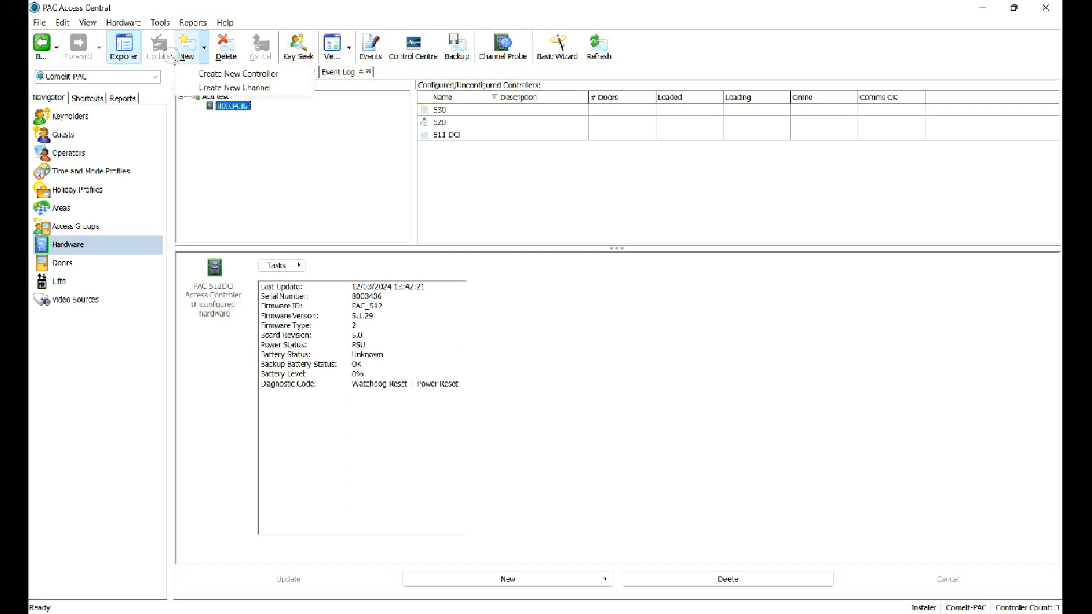
{"action": "left_click", "coordinate": [237, 74]}
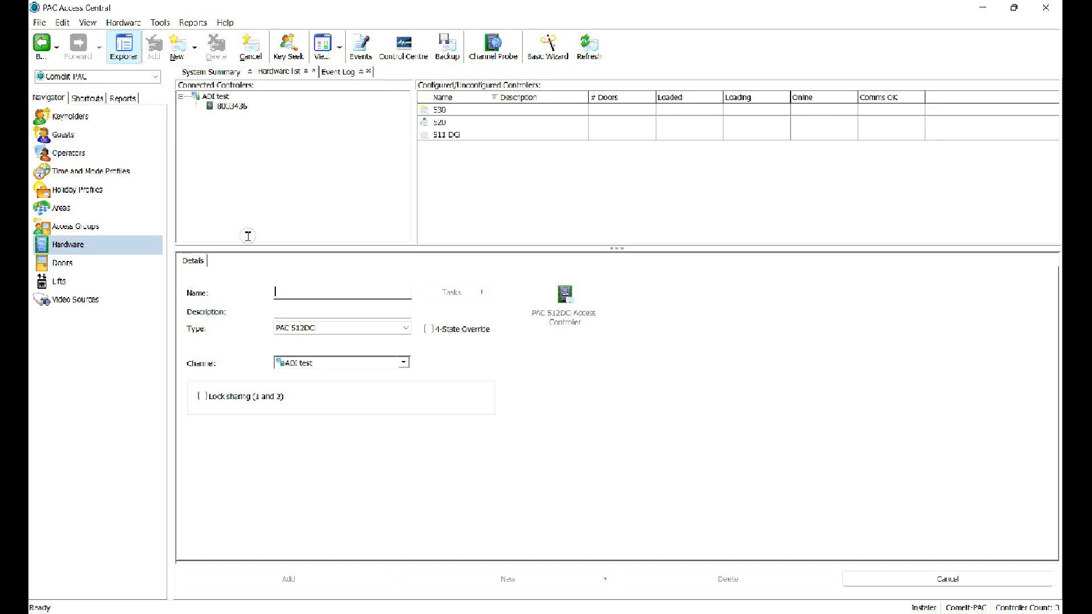
{"action": "type", "text": "Demo"}
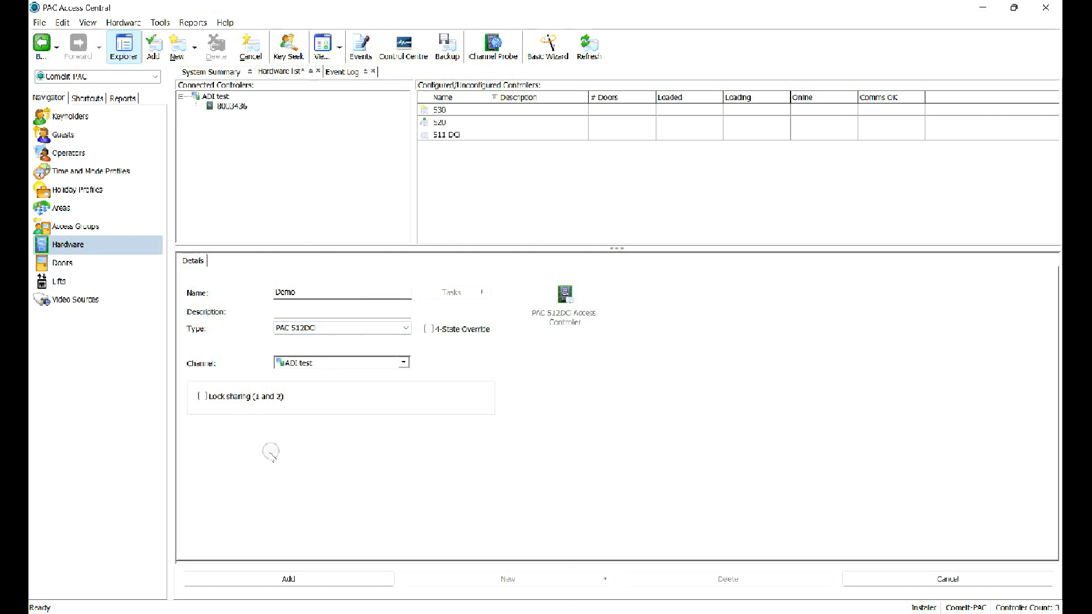
{"action": "left_click", "coordinate": [319, 578]}
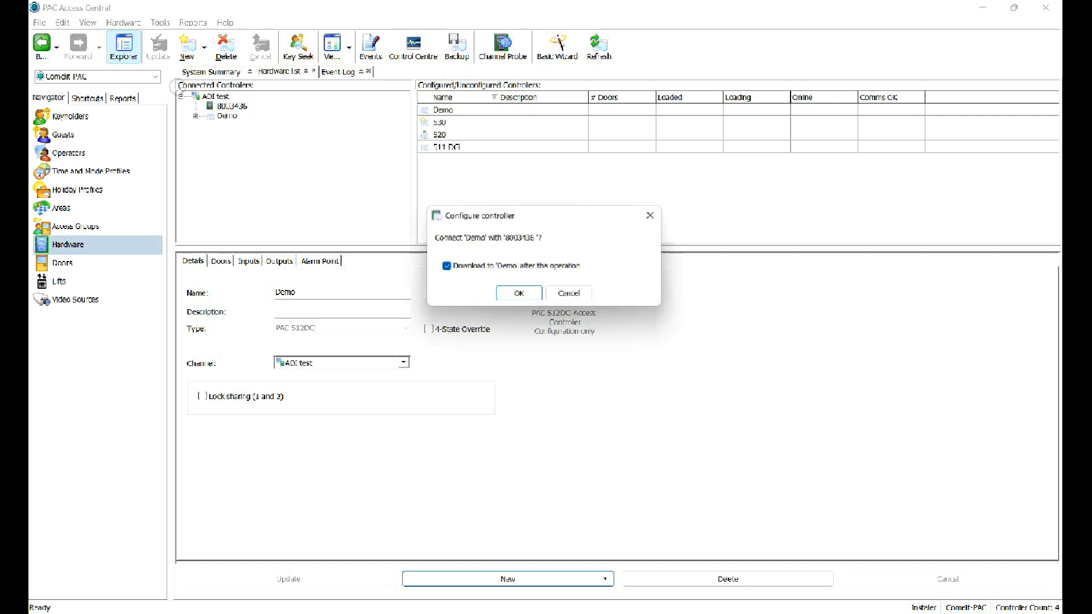
Confirm connecting and downloading to Demo, then open Demo_Door_1's details.
{"action": "left_click", "coordinate": [520, 292]}
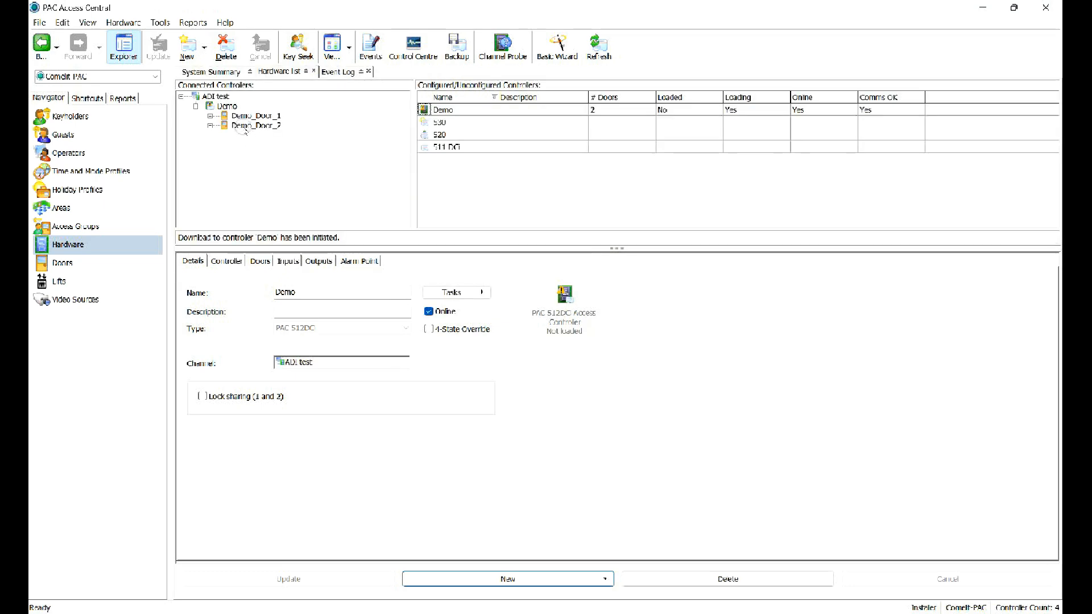
{"action": "left_click", "coordinate": [227, 107]}
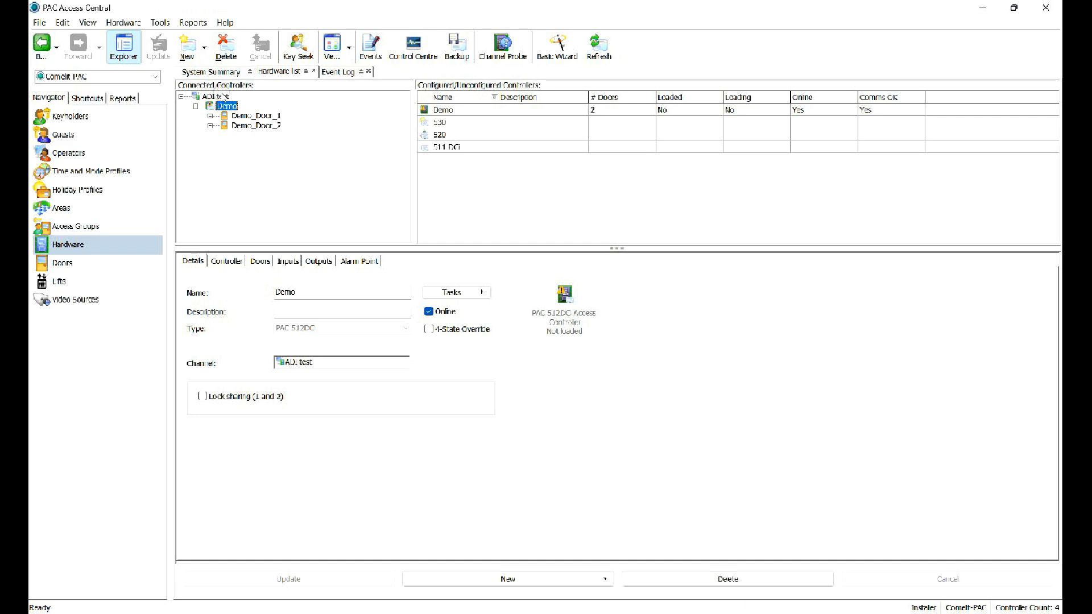
{"action": "left_click", "coordinate": [256, 116]}
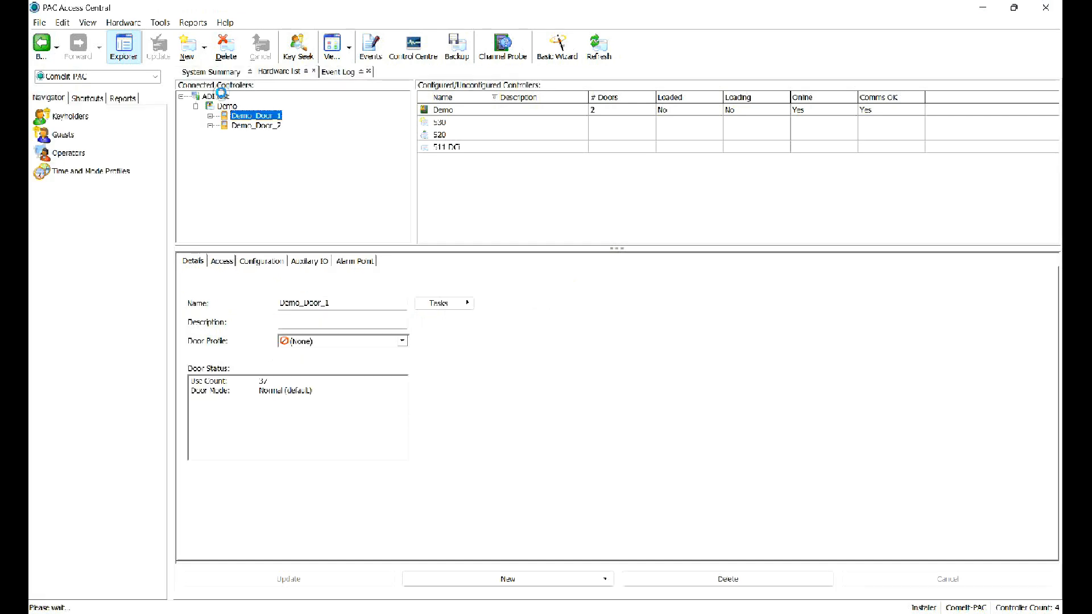
Replace the door name with HID door and show its Access settings.
{"action": "key", "text": "Tab"}
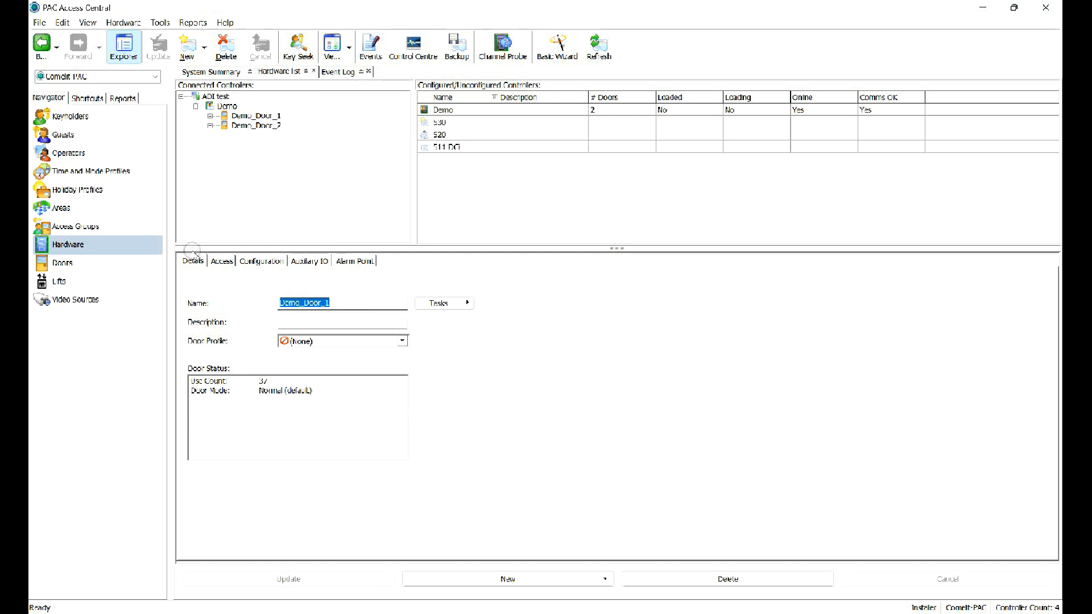
{"action": "type", "text": "HID "}
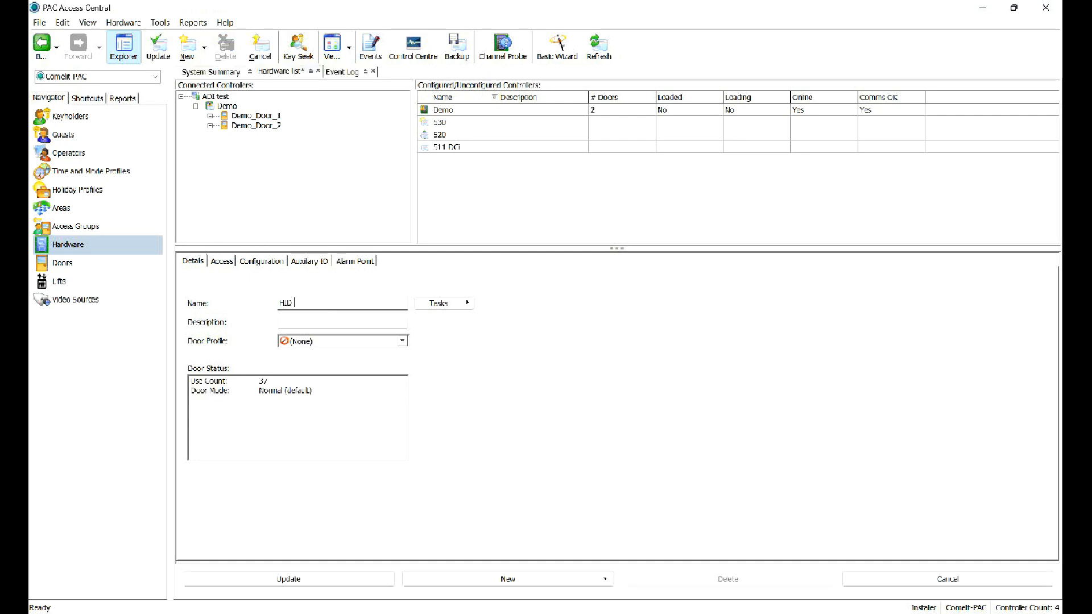
{"action": "type", "text": "door"}
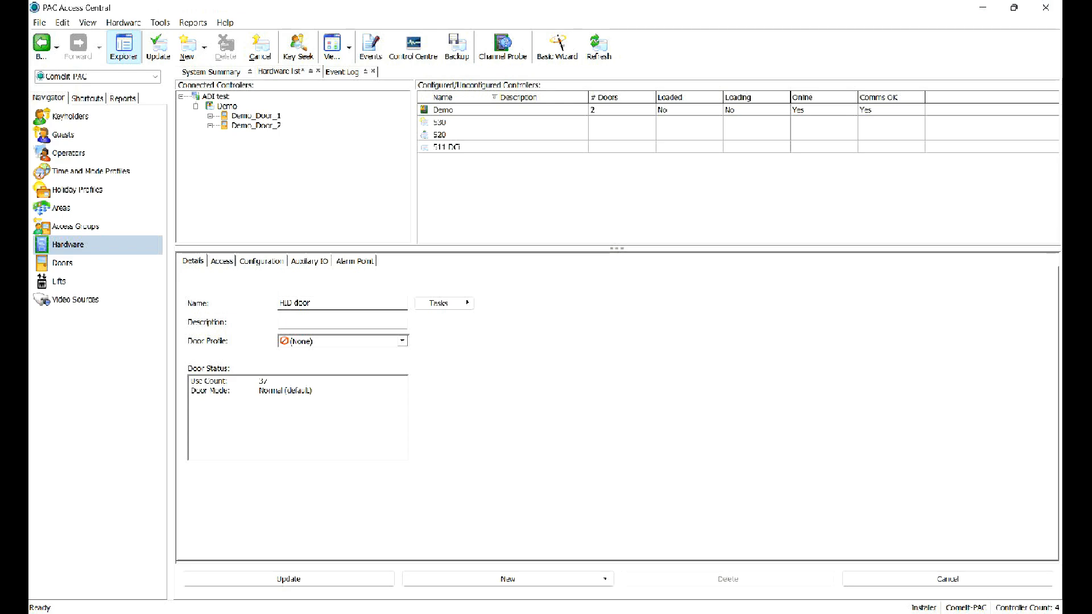
{"action": "key", "text": "Tab"}
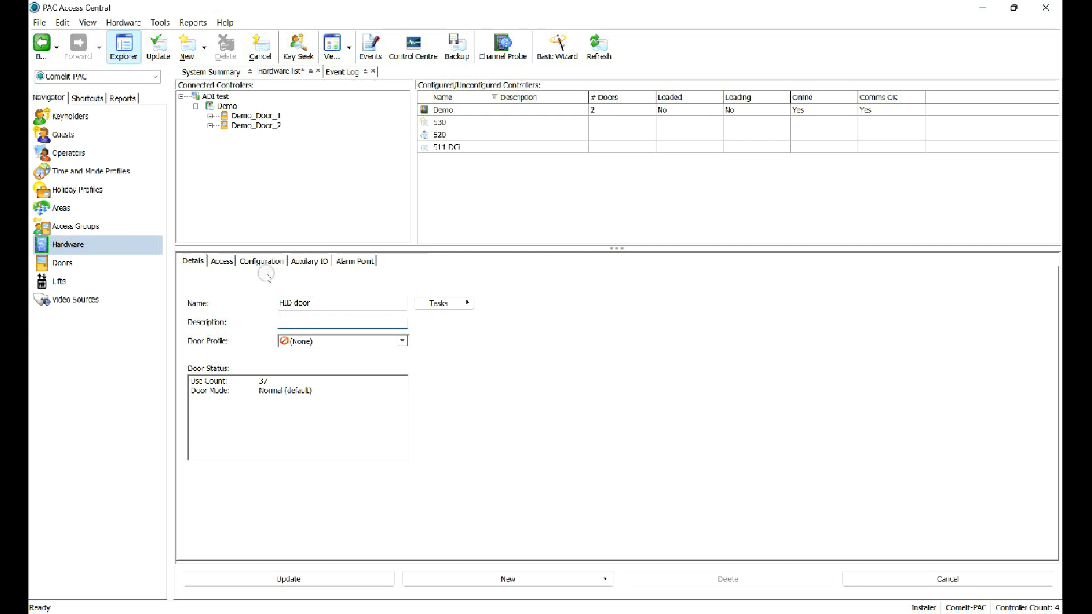
{"action": "left_click", "coordinate": [222, 261]}
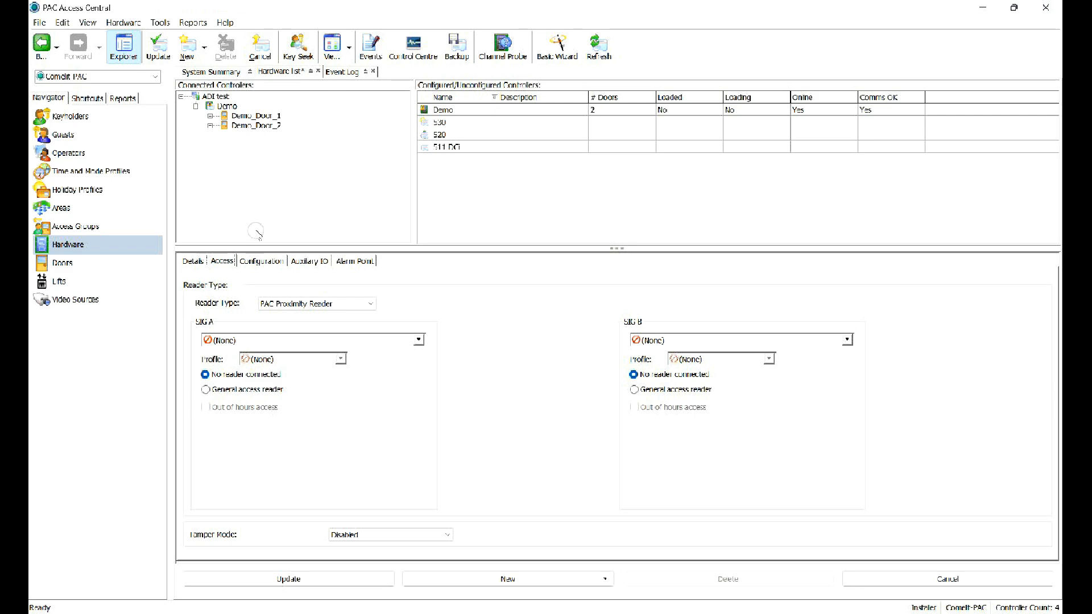
Give HID door a Wiegand reader on Outside with Reader Mode Profile, update, and view Configuration.
{"action": "left_click", "coordinate": [330, 302]}
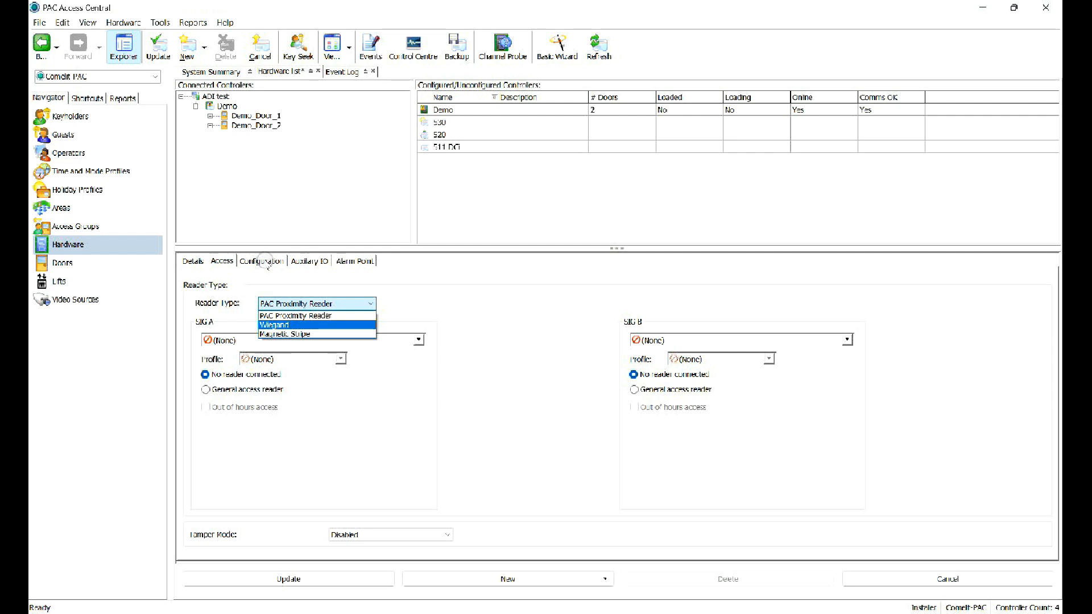
{"action": "key", "text": "Return"}
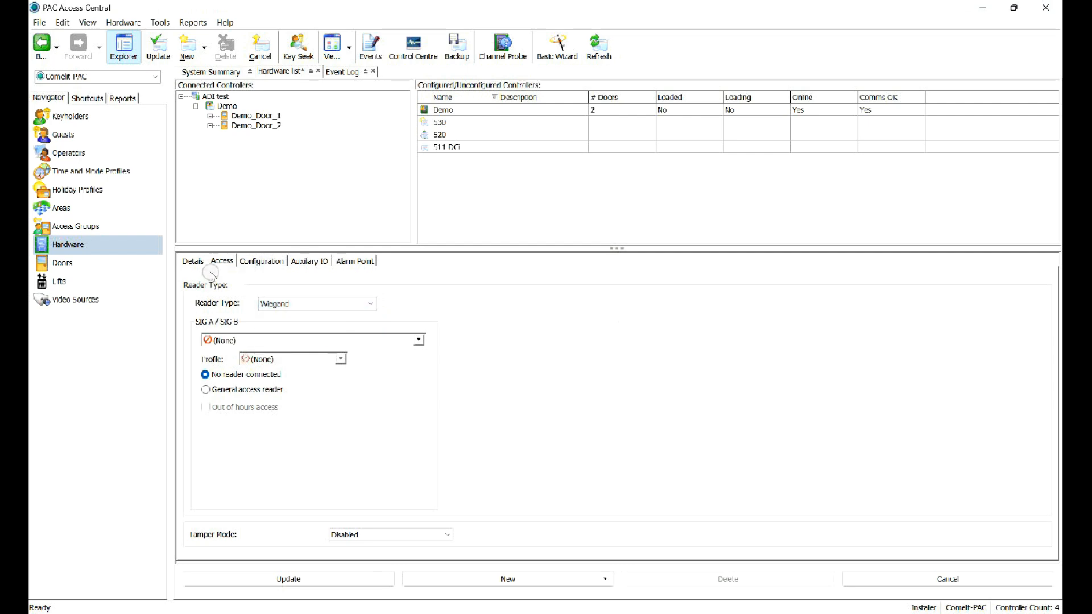
{"action": "left_click", "coordinate": [208, 340]}
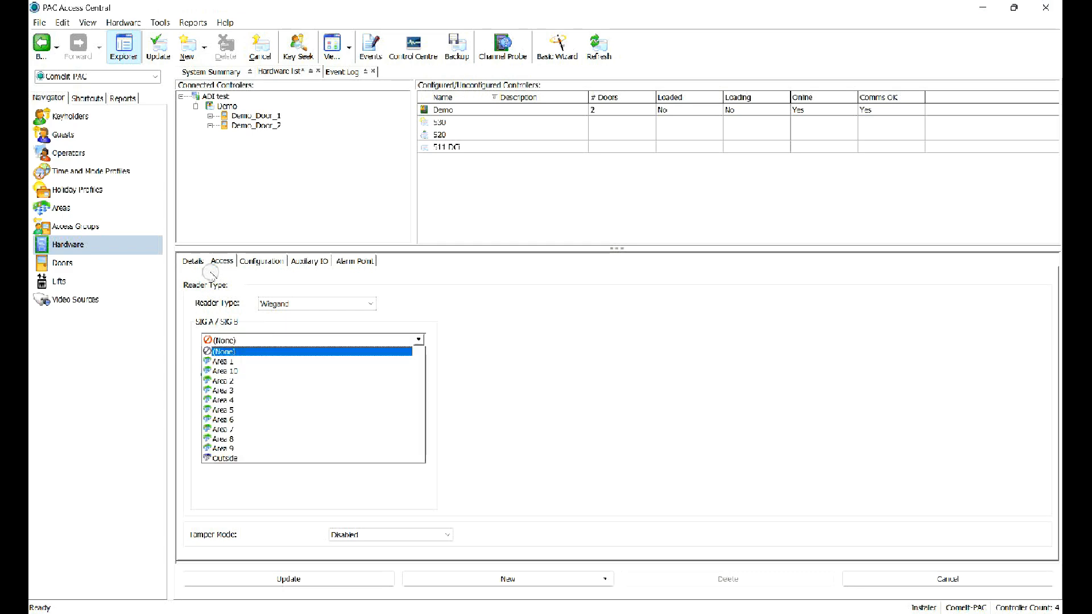
{"action": "key", "text": "Return"}
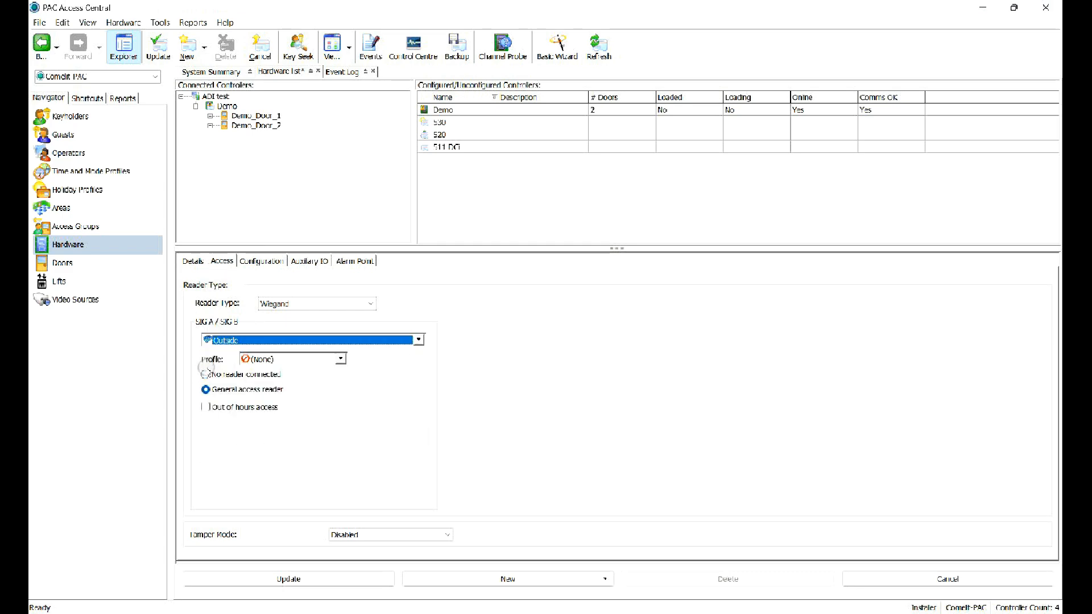
{"action": "left_click", "coordinate": [270, 359]}
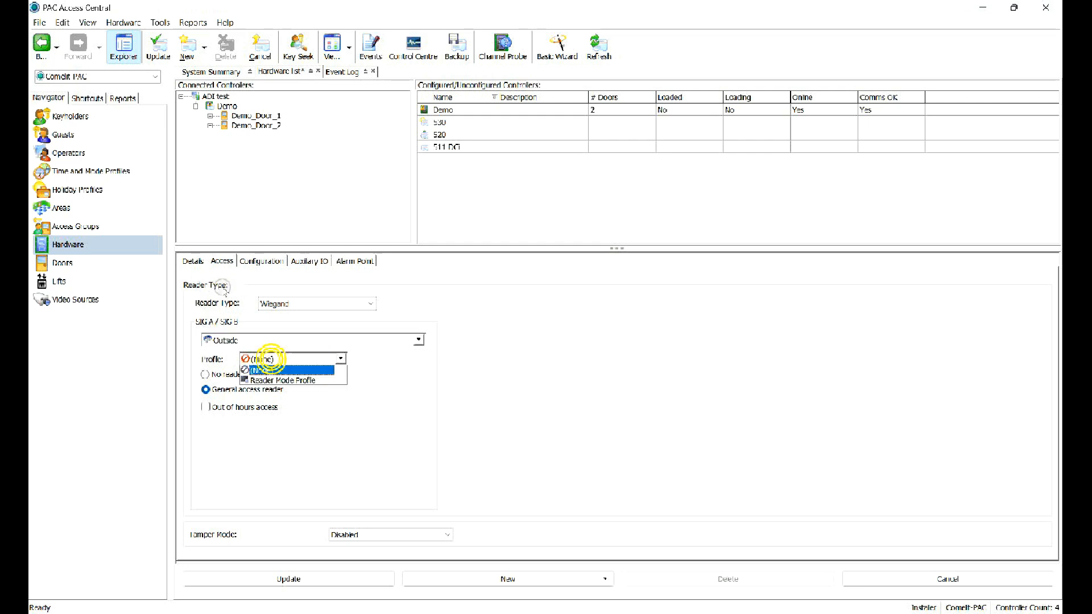
{"action": "key", "text": "Down"}
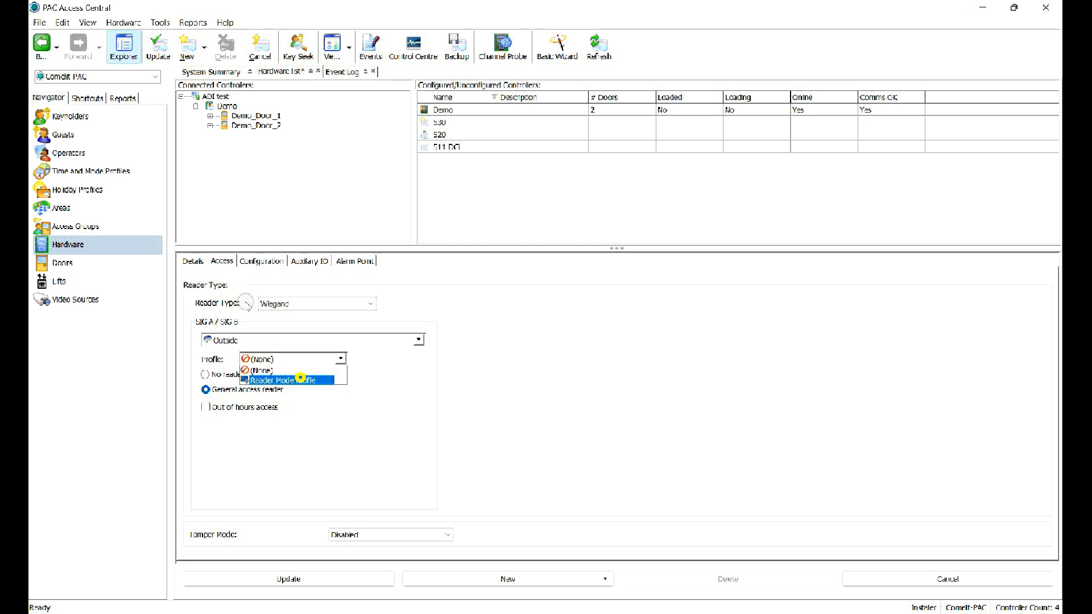
{"action": "key", "text": "Return"}
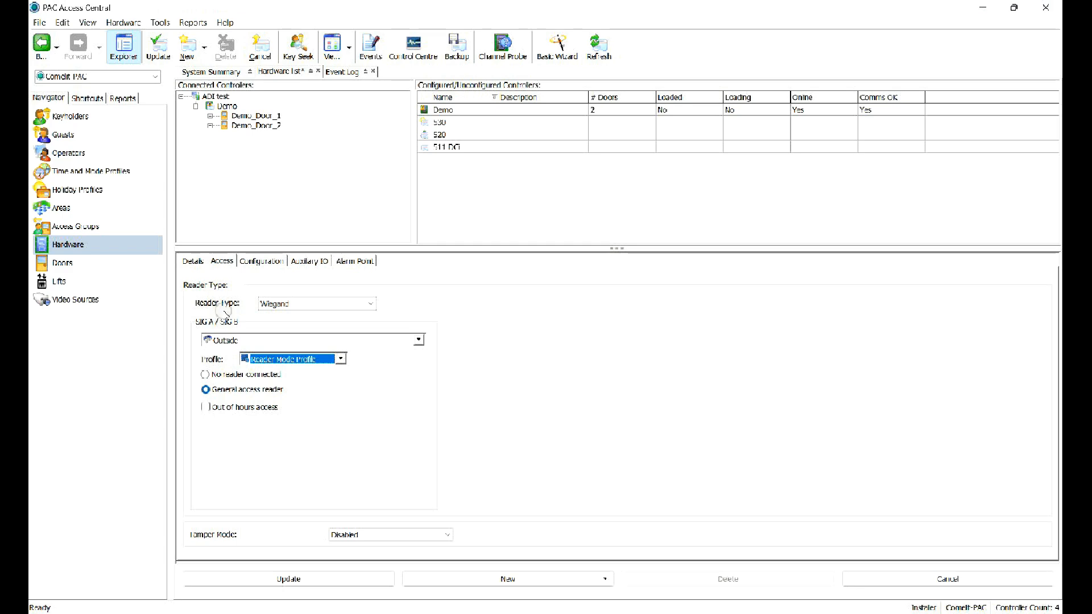
{"action": "left_click", "coordinate": [287, 578]}
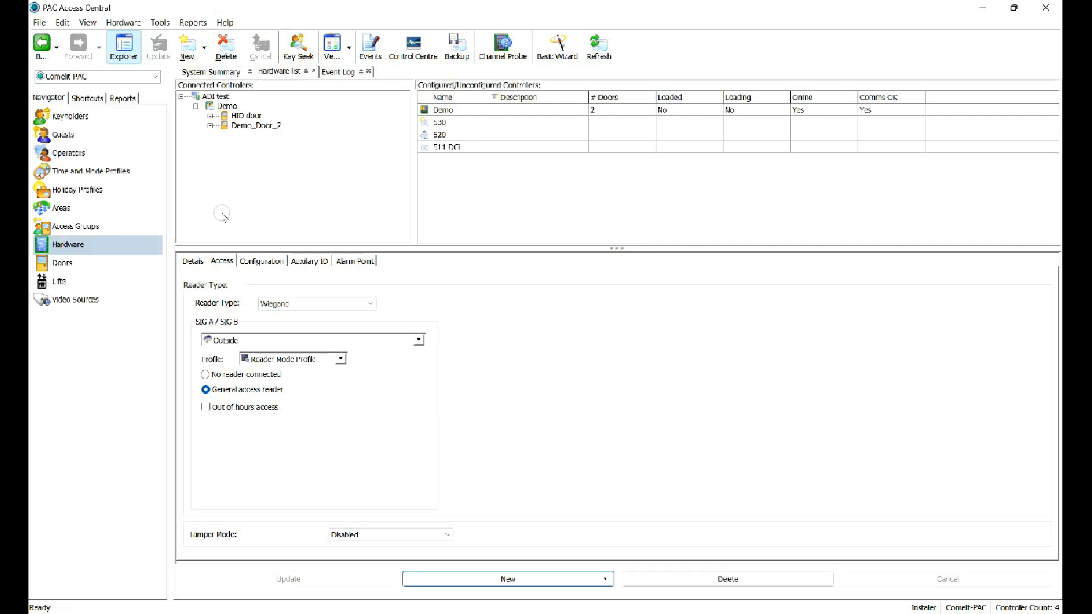
{"action": "left_click", "coordinate": [271, 264]}
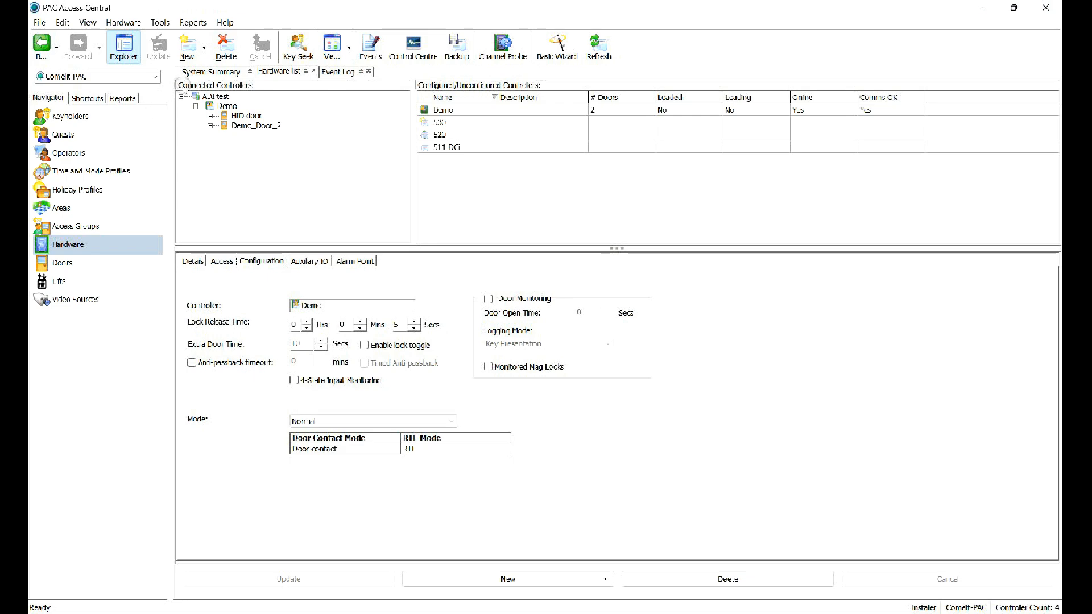
Download the channel database to ADI test with Delete active alarms ticked, accepting the warning.
{"action": "left_click", "coordinate": [219, 97]}
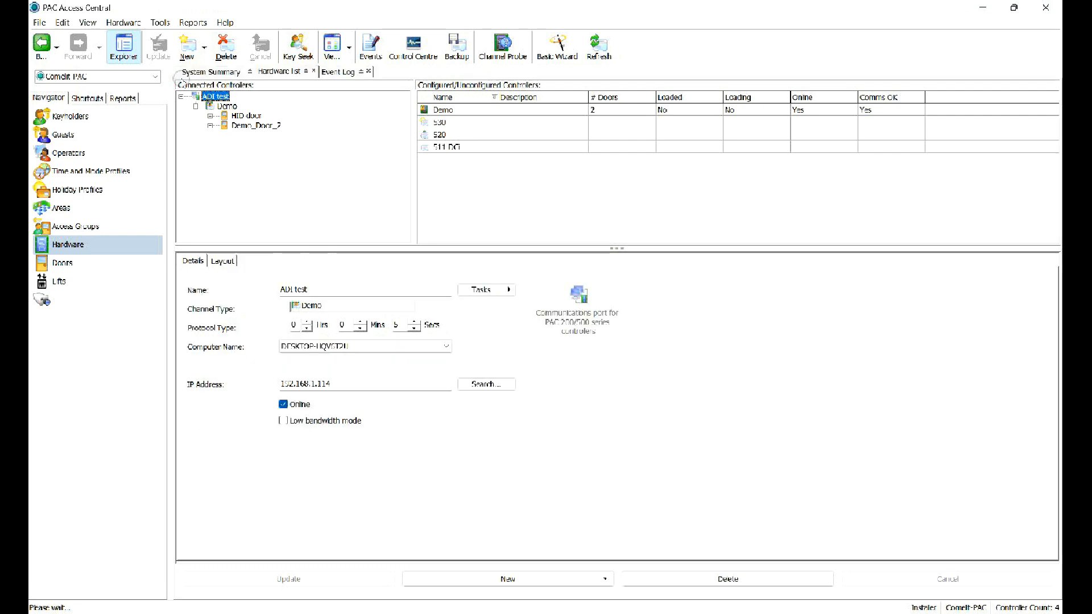
{"action": "right_click", "coordinate": [219, 98]}
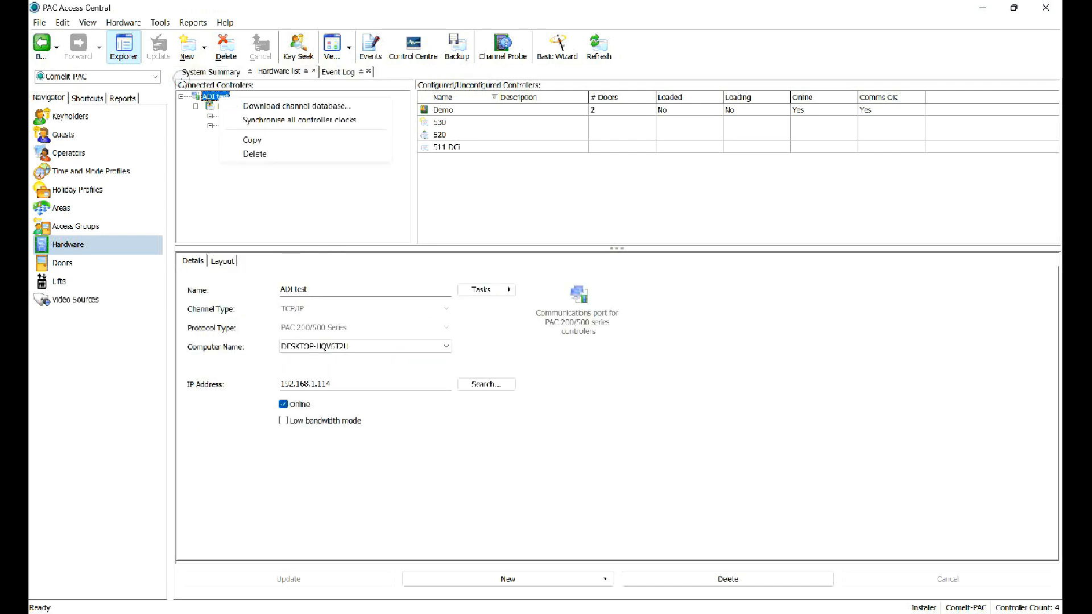
{"action": "left_click", "coordinate": [260, 106]}
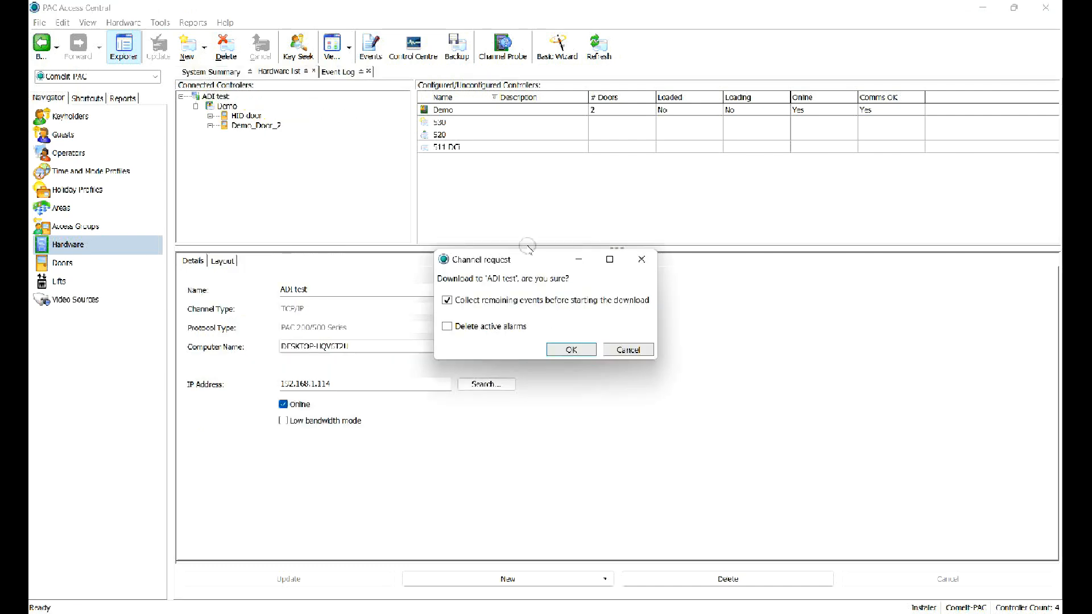
{"action": "left_click", "coordinate": [512, 325]}
{"action": "key", "text": "Return"}
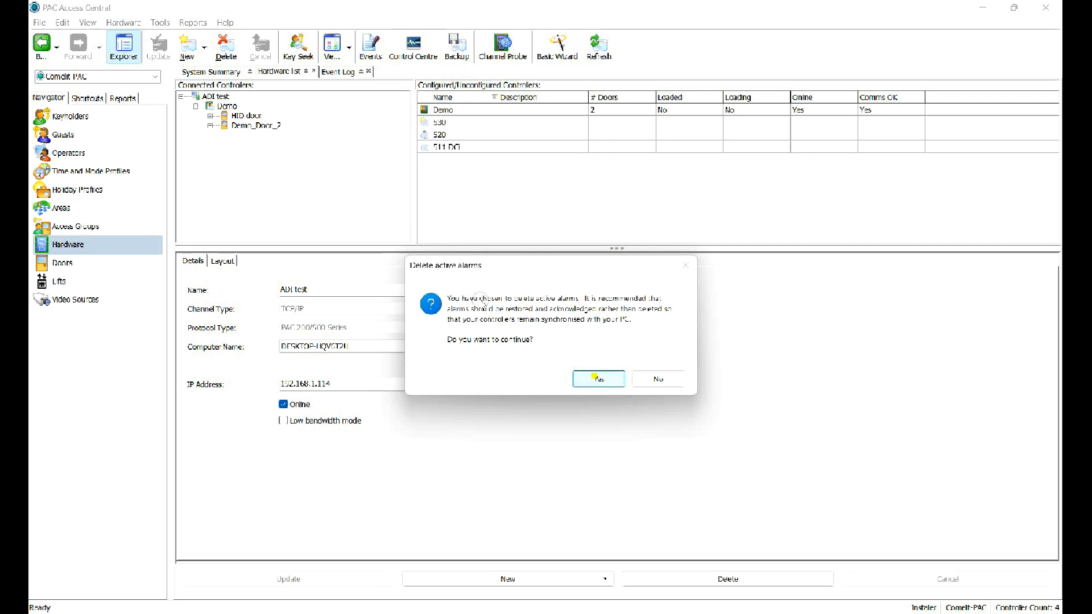
{"action": "key", "text": "Return"}
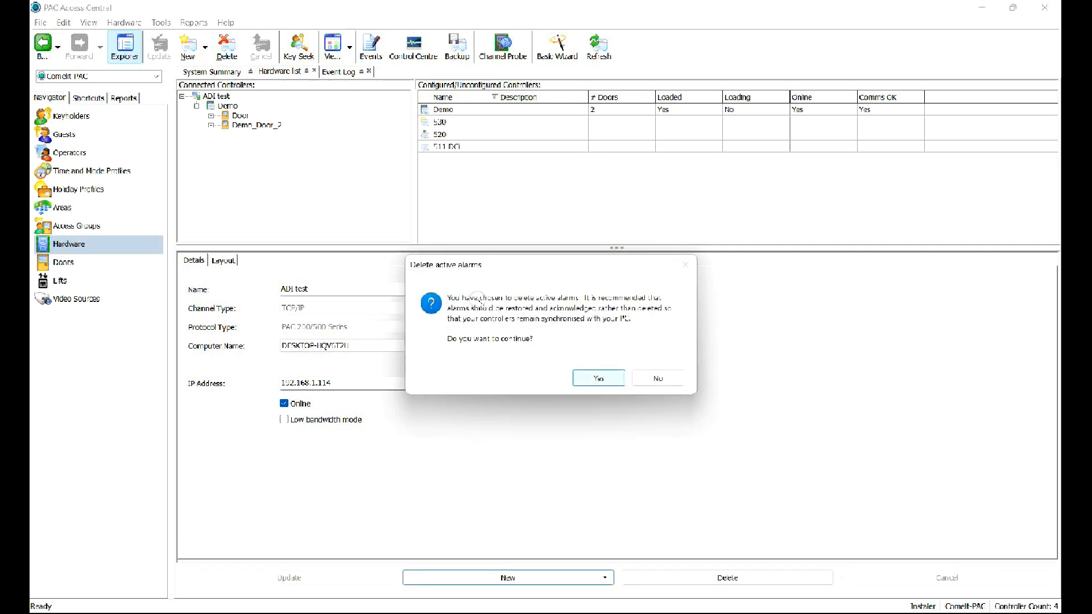
{"action": "key", "text": "Return"}
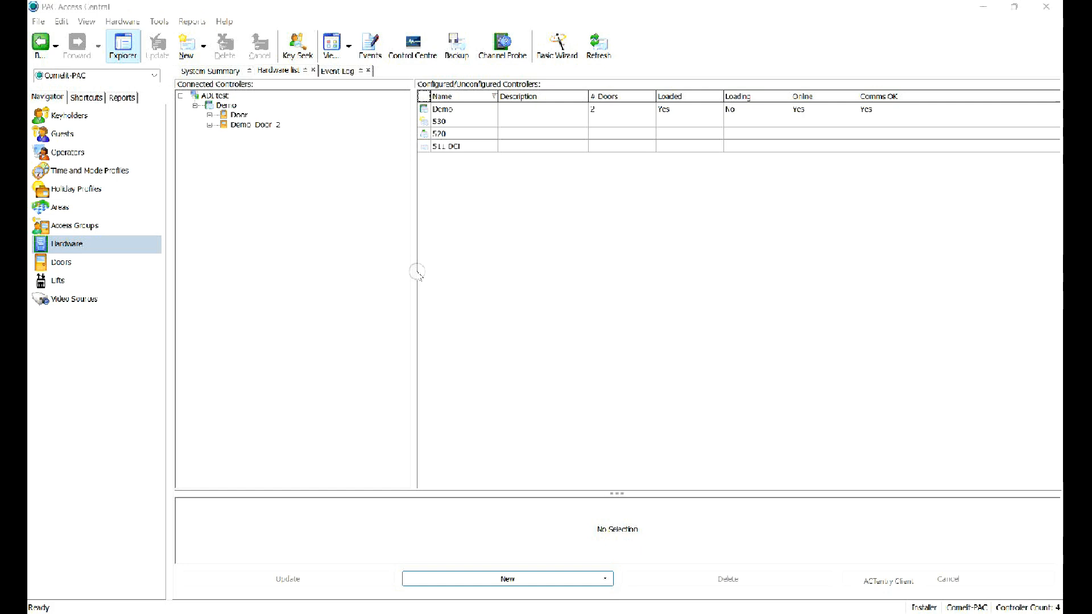
Show the Time and Mode Profile list with its four profiles, including Simple Weekday 9-5.
{"action": "left_click", "coordinate": [119, 175]}
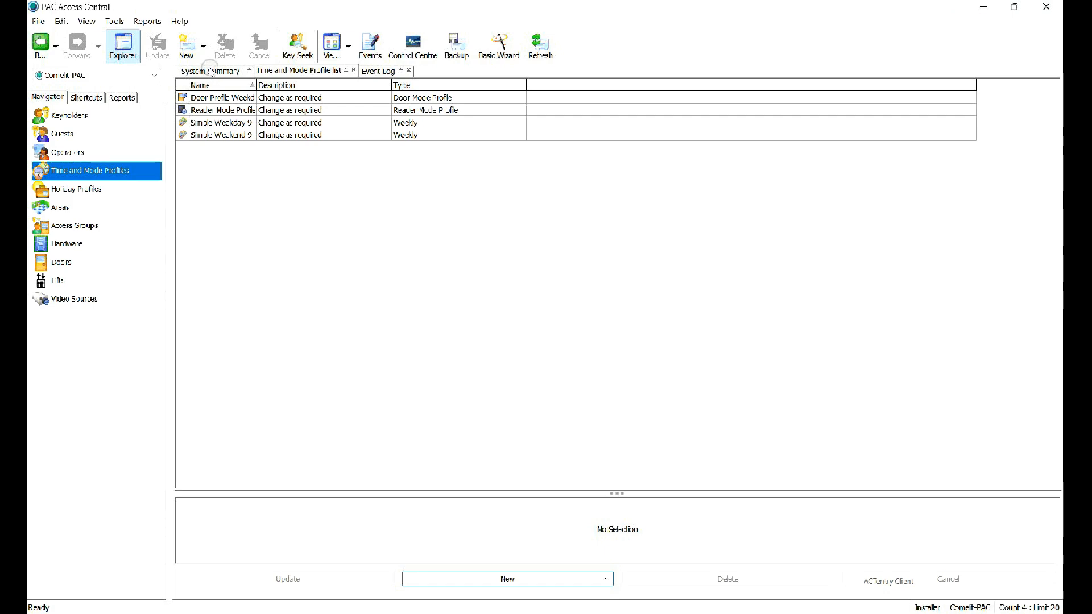
{"action": "left_click", "coordinate": [262, 72]}
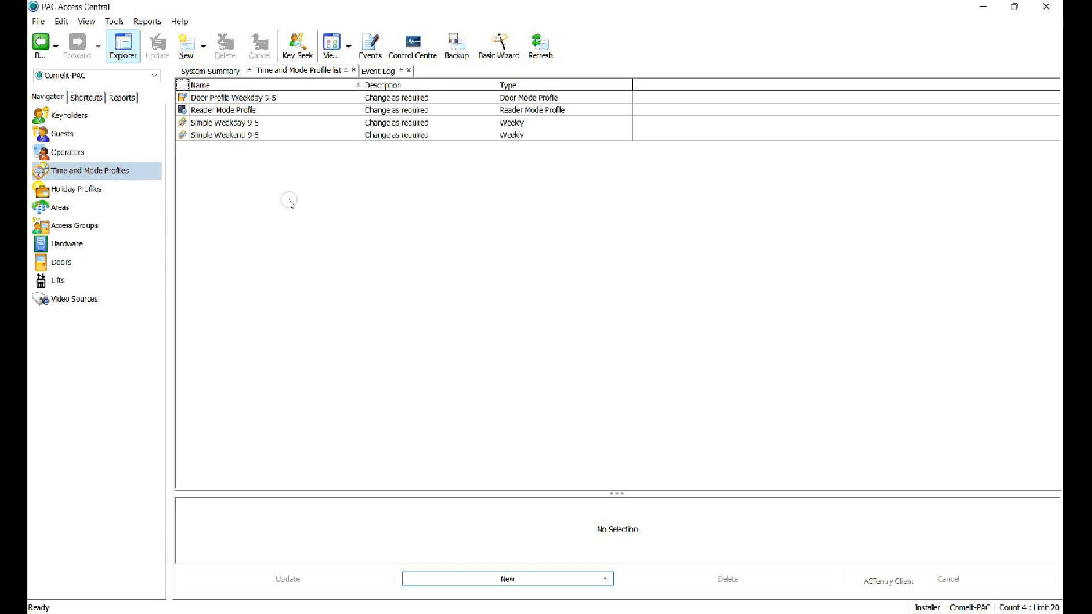
Start a time profile named 'Day shift' (description 'mon-sat') with Monday hours 08:00–18:00.
{"action": "left_click", "coordinate": [186, 46]}
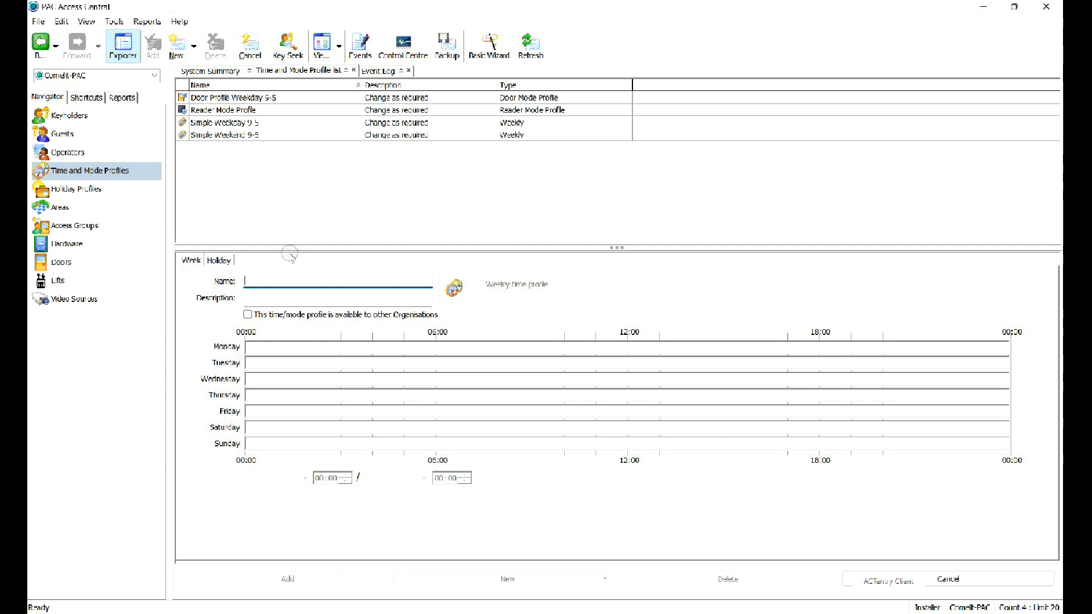
{"action": "type", "text": "D"}
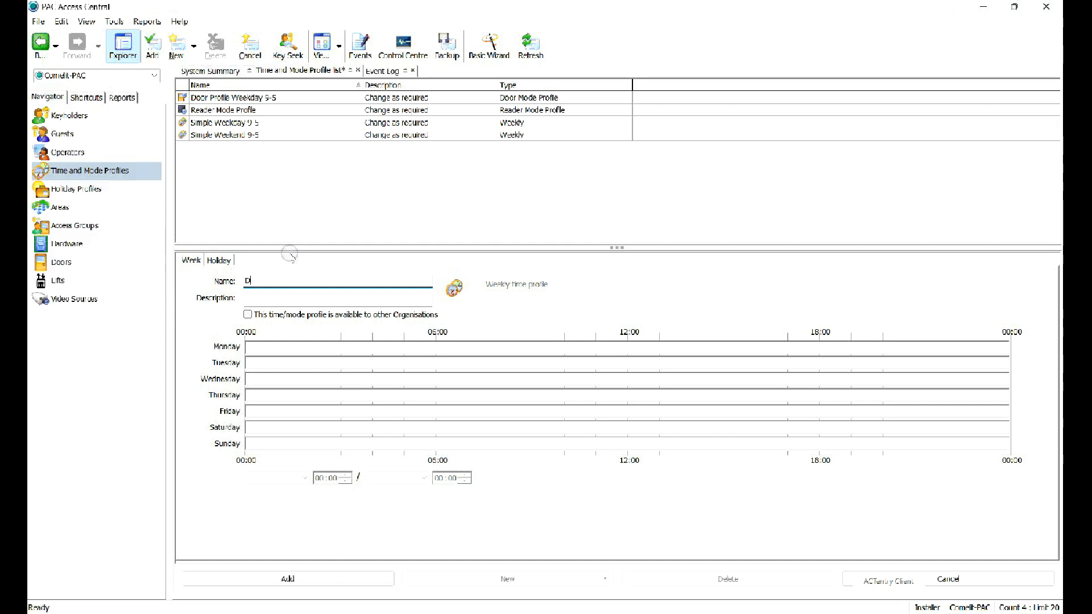
{"action": "type", "text": "ay shift"}
{"action": "key", "text": "Tab"}
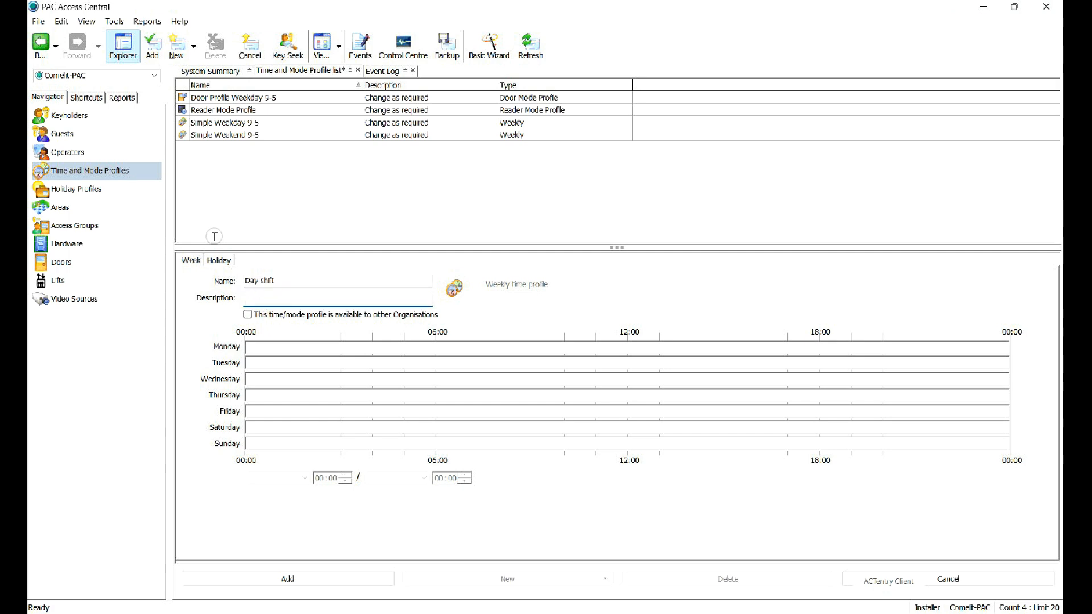
{"action": "type", "text": "mon-sat"}
{"action": "left_click_drag", "start_coordinate": [500, 344], "coordinate": [524, 352]}
{"action": "mouse_move", "coordinate": [479, 273]}
{"action": "left_mouse_down"}
{"action": "mouse_move", "coordinate": [572, 286]}
{"action": "mouse_move", "coordinate": [659, 279]}
{"action": "left_mouse_up"}
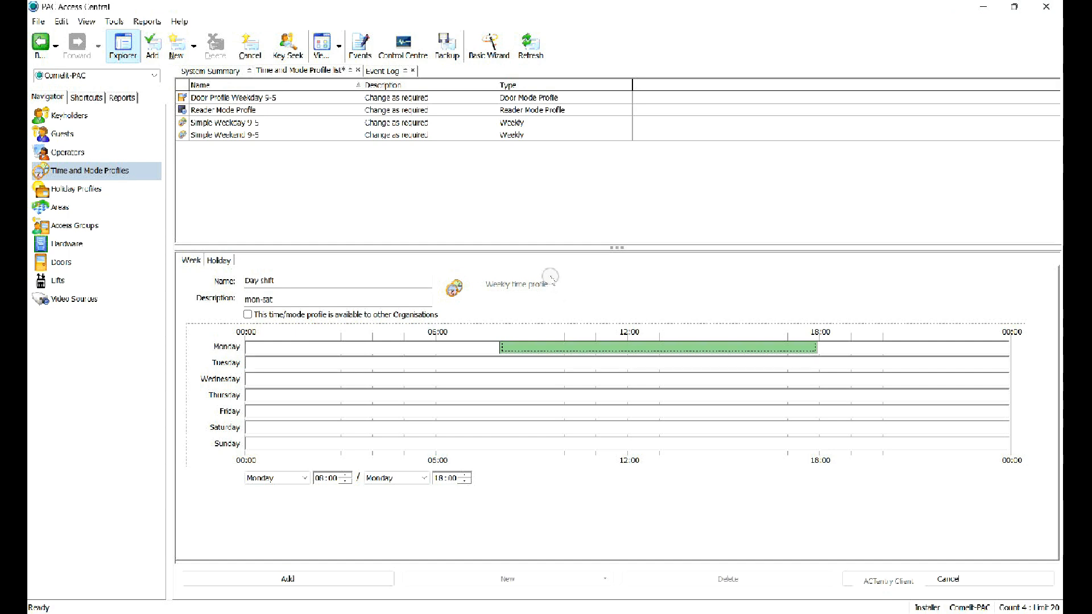
Copy Monday's 08:00–18:00 block onto Tuesday, Wednesday, Thursday and Friday.
{"action": "right_click", "coordinate": [681, 345]}
{"action": "left_click", "coordinate": [702, 378]}
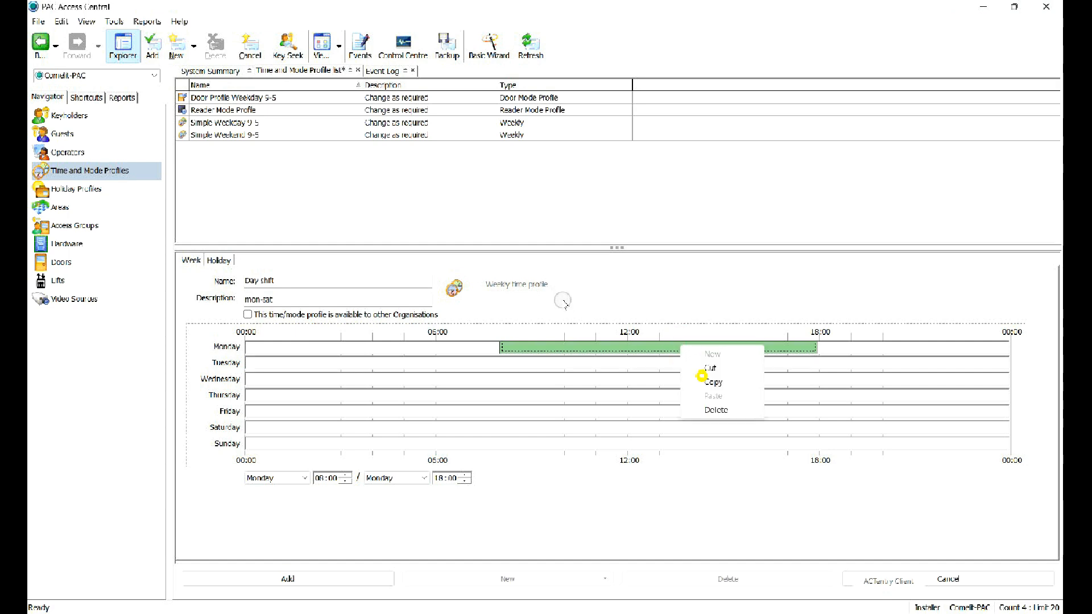
{"action": "right_click", "coordinate": [619, 362]}
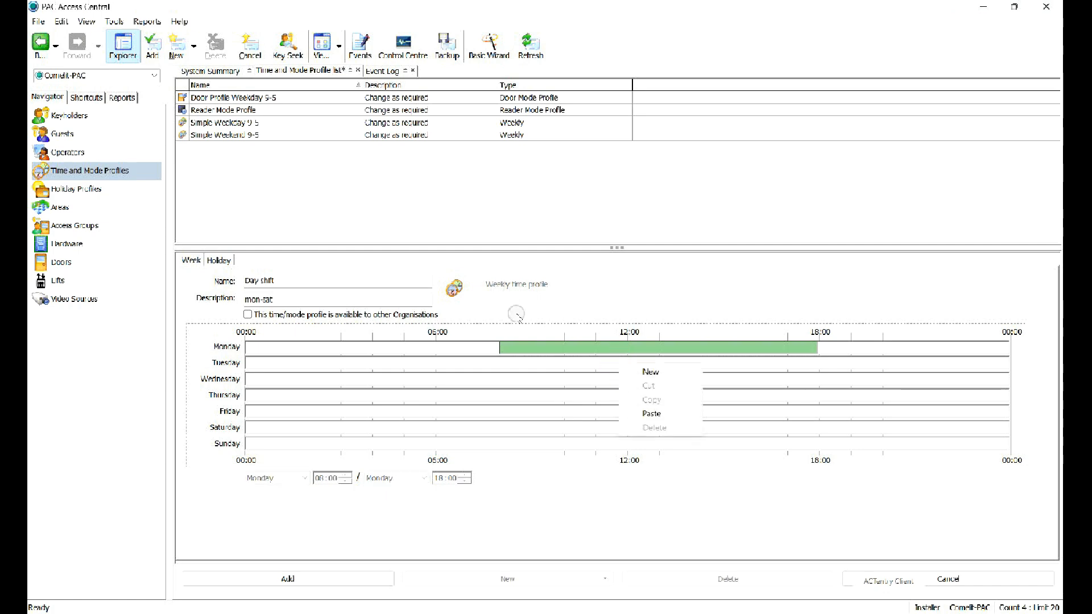
{"action": "left_click", "coordinate": [651, 414]}
{"action": "left_click", "coordinate": [577, 380]}
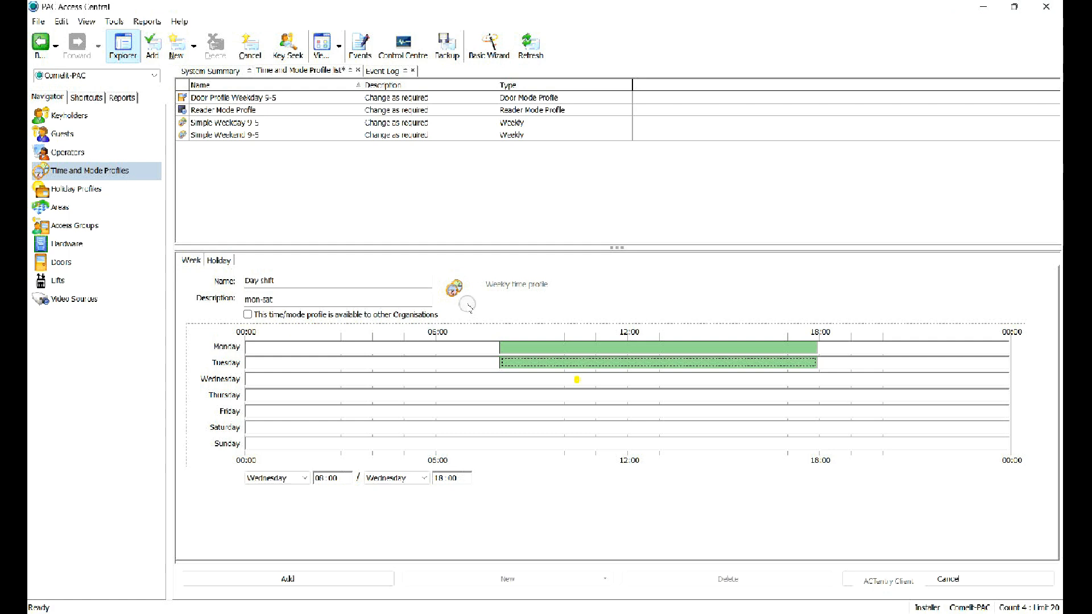
{"action": "right_click", "coordinate": [575, 380]}
{"action": "left_click", "coordinate": [603, 429]}
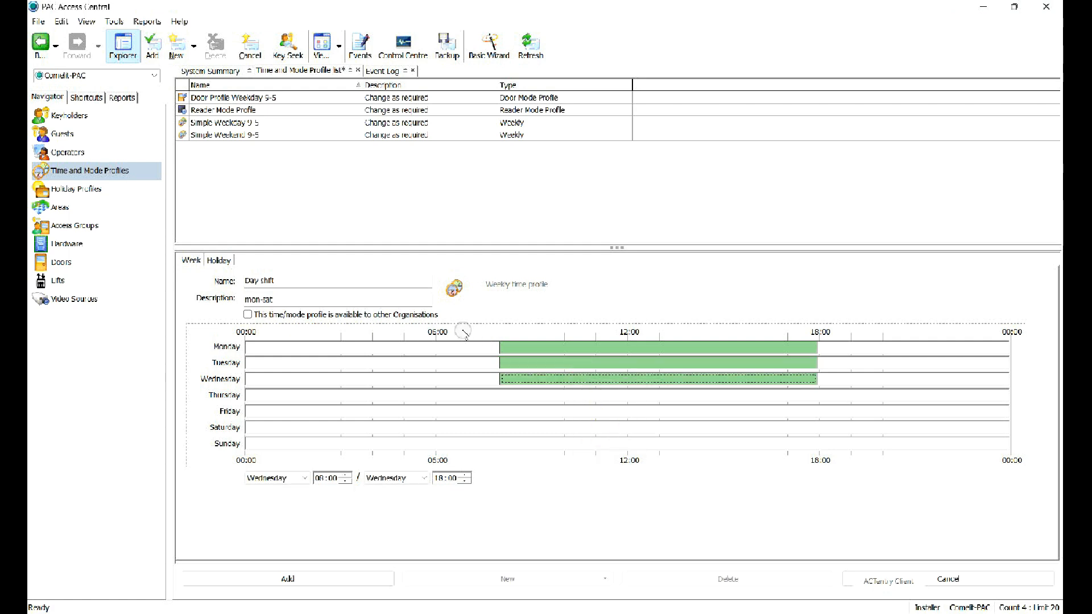
{"action": "right_click", "coordinate": [558, 396]}
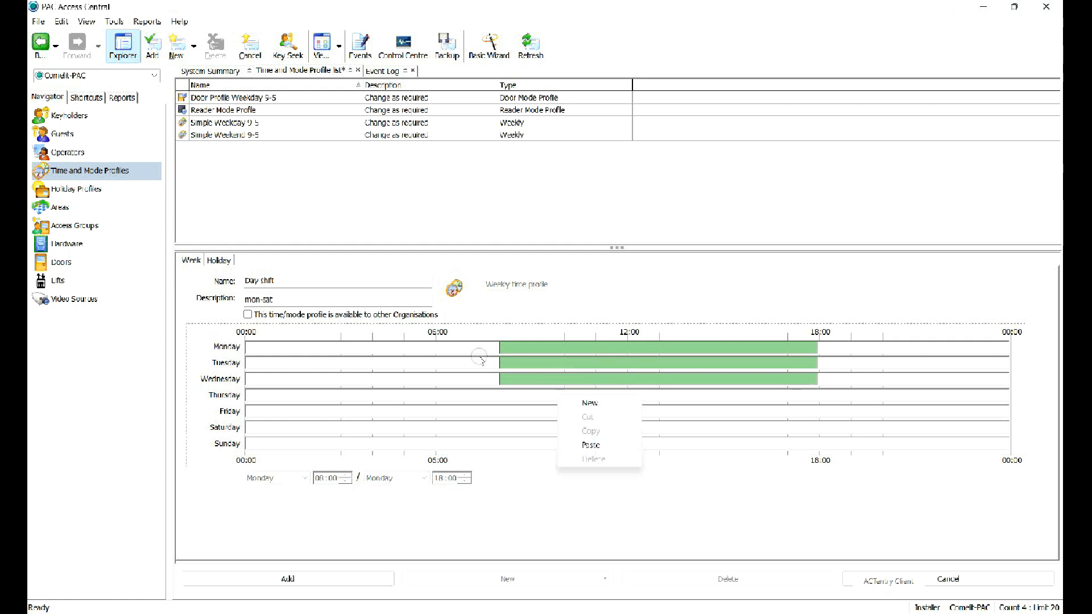
{"action": "left_click", "coordinate": [590, 445]}
{"action": "left_click", "coordinate": [537, 409]}
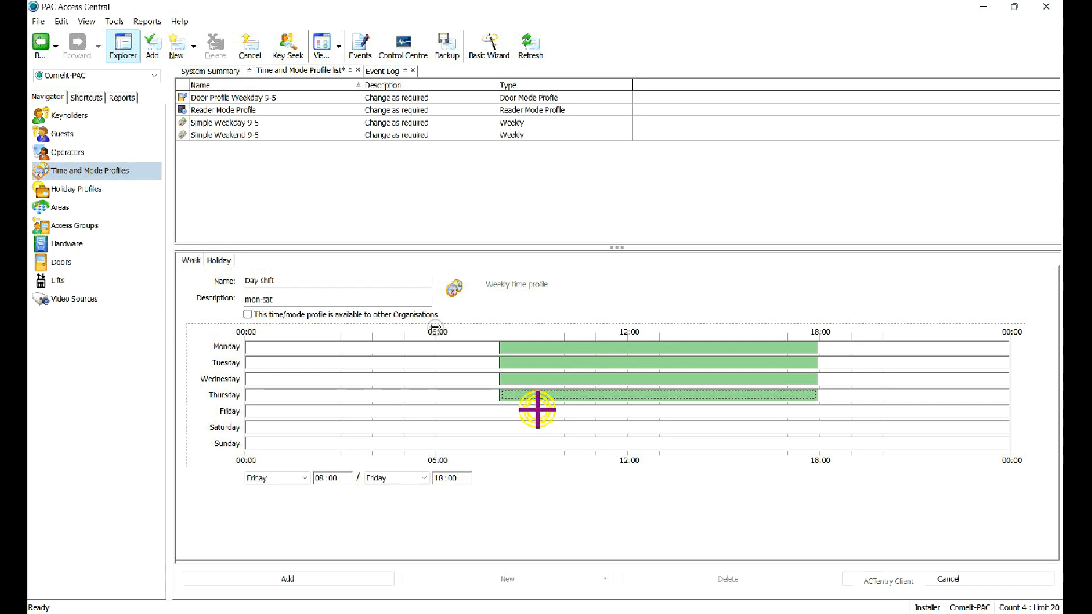
{"action": "right_click", "coordinate": [537, 409]}
{"action": "left_click", "coordinate": [569, 459]}
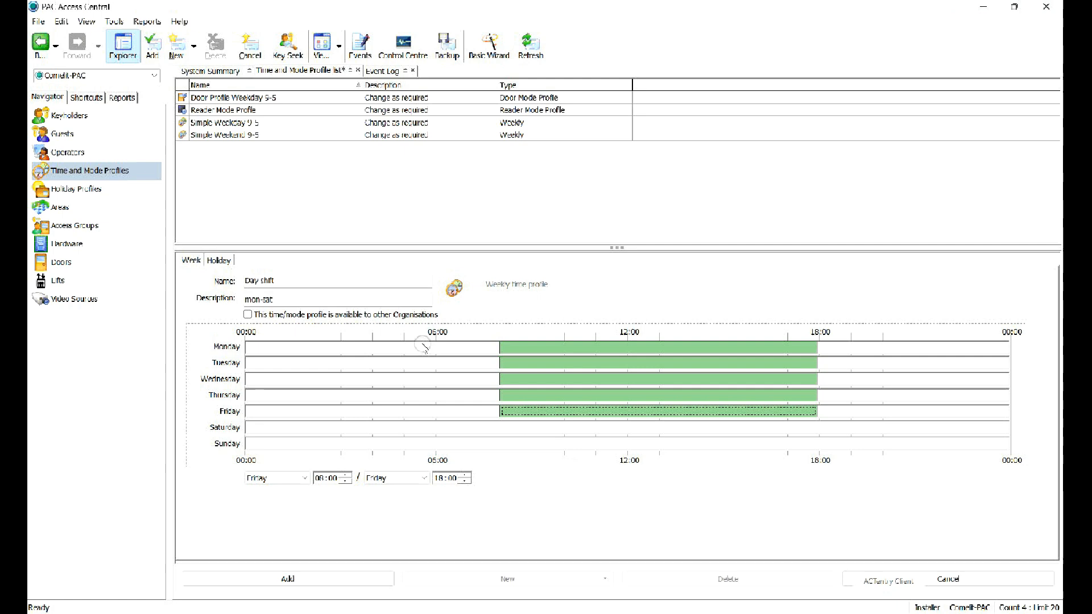
Give Saturday 08:00–13:00 hours, then switch to the Access Groups list.
{"action": "left_click", "coordinate": [502, 428]}
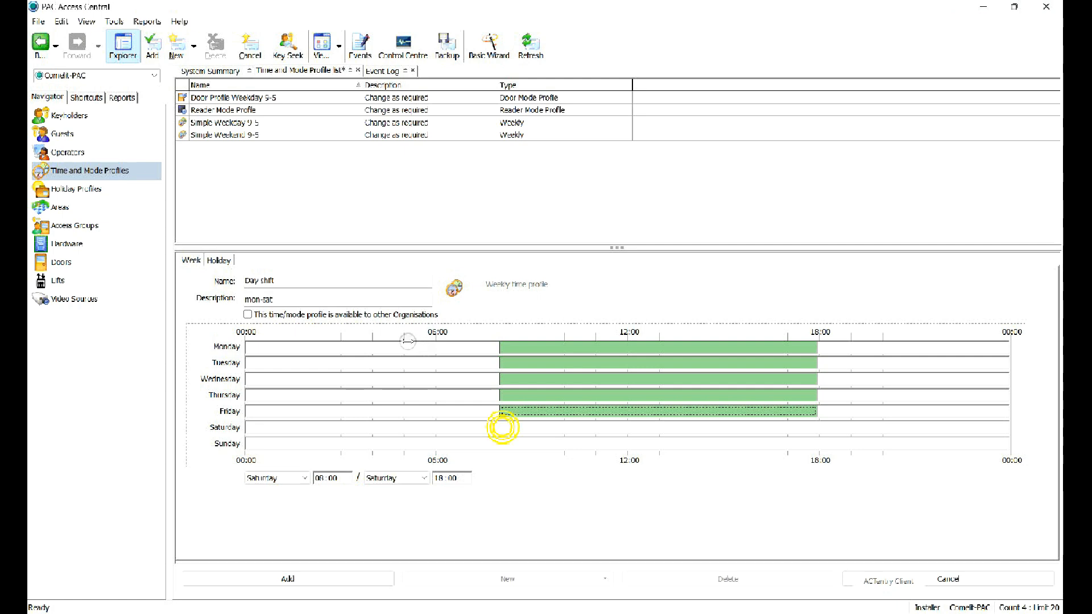
{"action": "left_click_drag", "start_coordinate": [502, 428], "coordinate": [667, 428]}
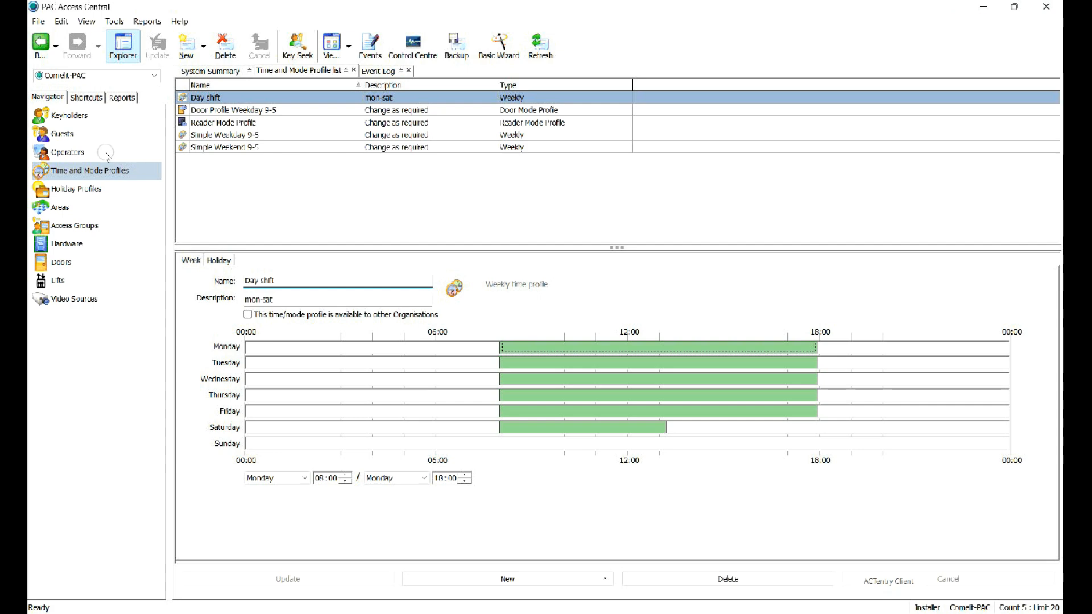
{"action": "left_click", "coordinate": [88, 224]}
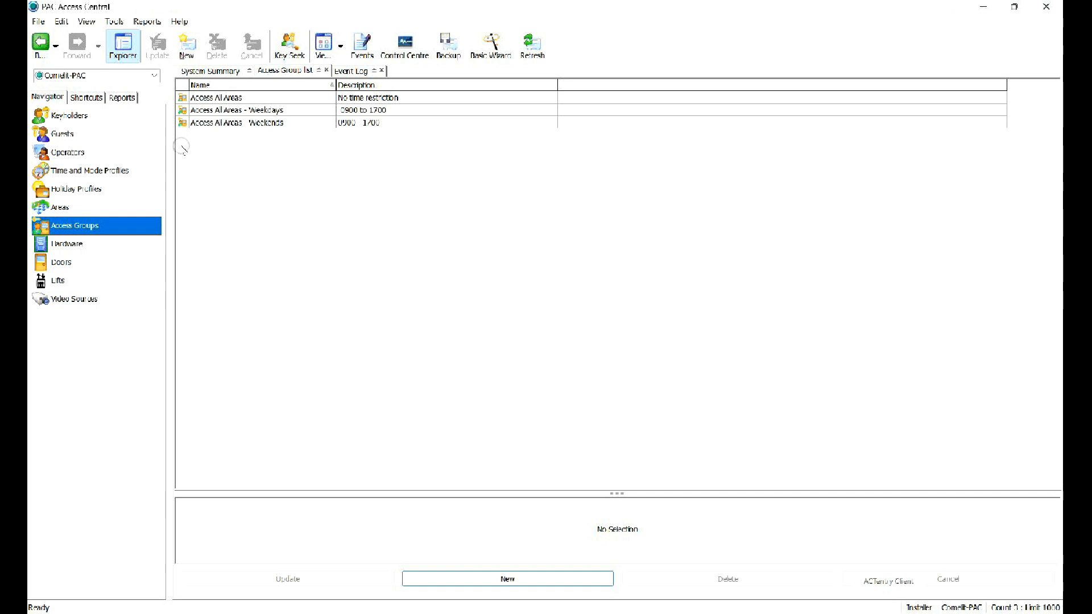
Create access group 'day shift' with Profile 1 on the Day shift time profile covering all areas.
{"action": "left_click", "coordinate": [186, 45]}
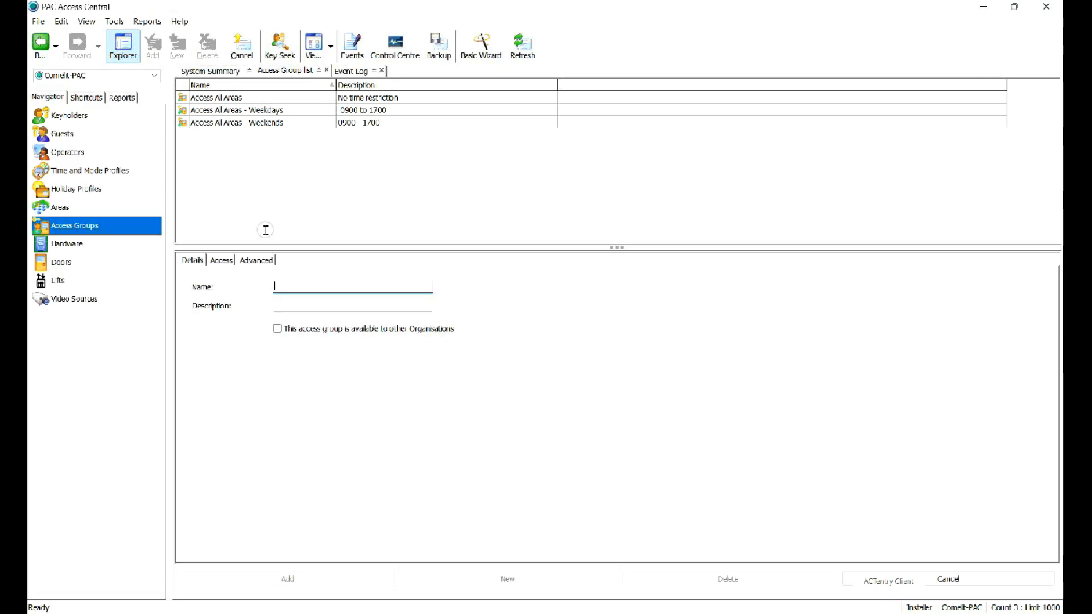
{"action": "type", "text": "day"}
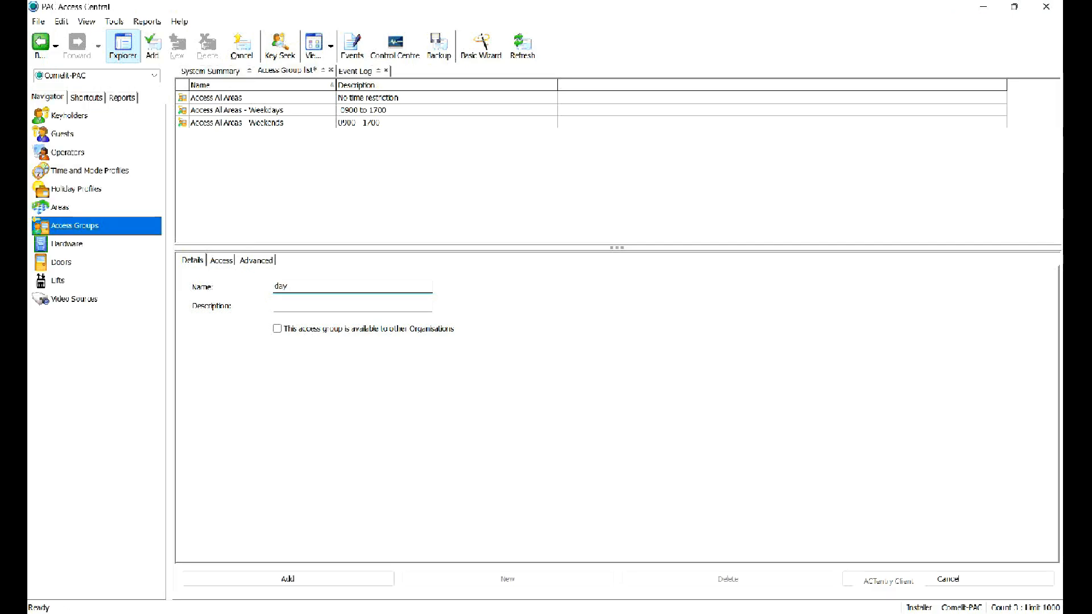
{"action": "type", "text": " shift"}
{"action": "left_click", "coordinate": [221, 261]}
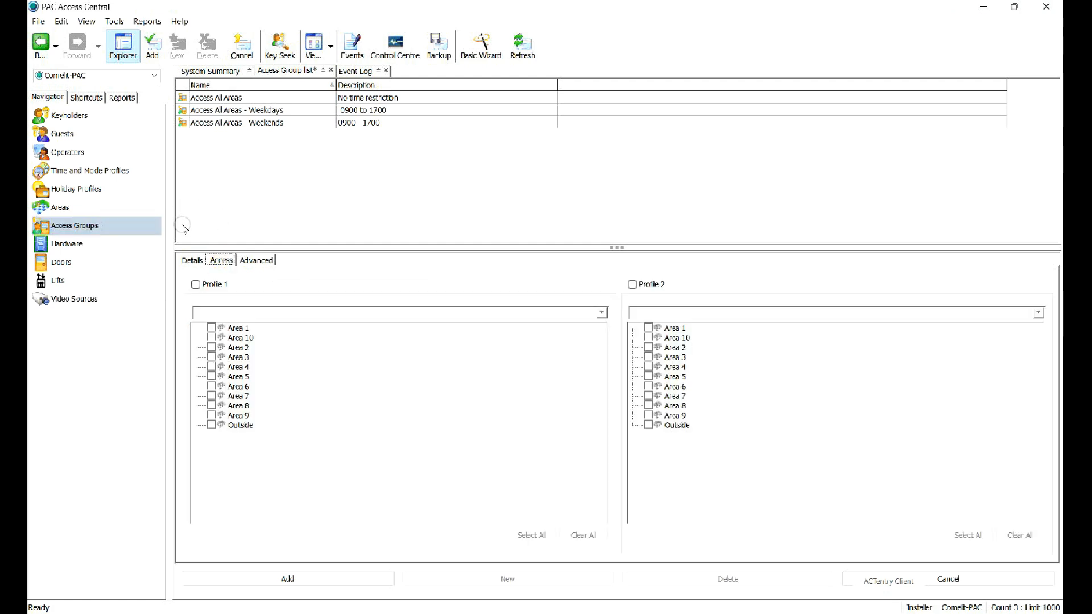
{"action": "left_click", "coordinate": [206, 285]}
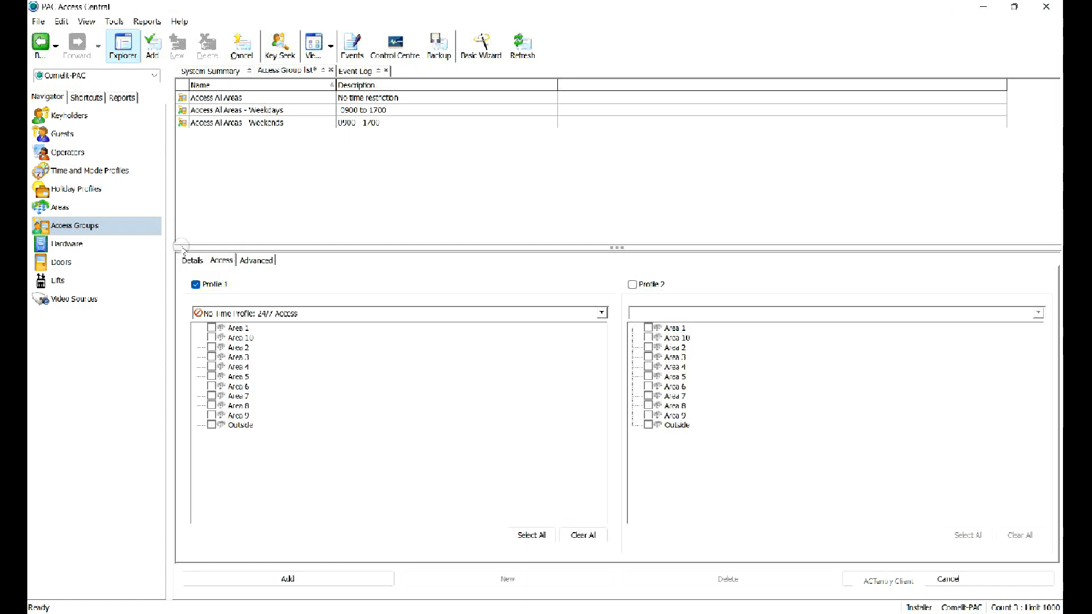
{"action": "left_click", "coordinate": [222, 314]}
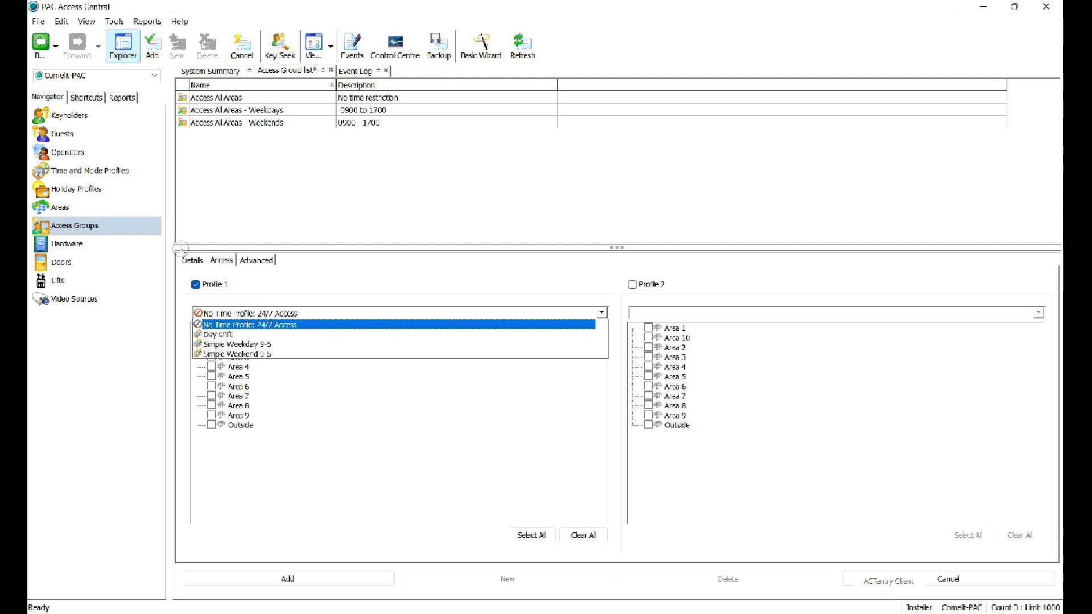
{"action": "left_click", "coordinate": [236, 335]}
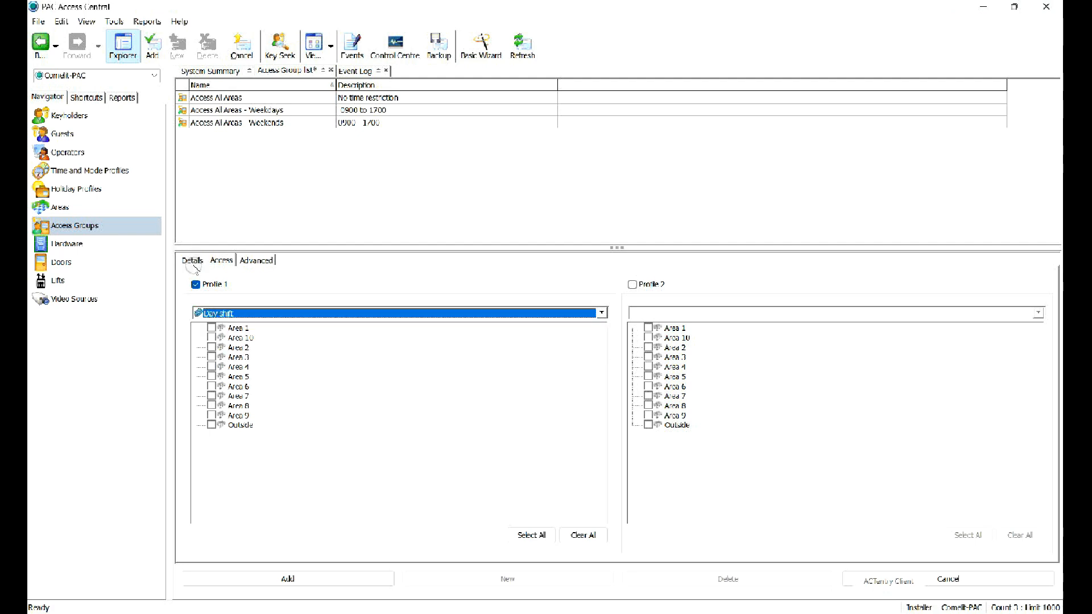
{"action": "left_click", "coordinate": [211, 424]}
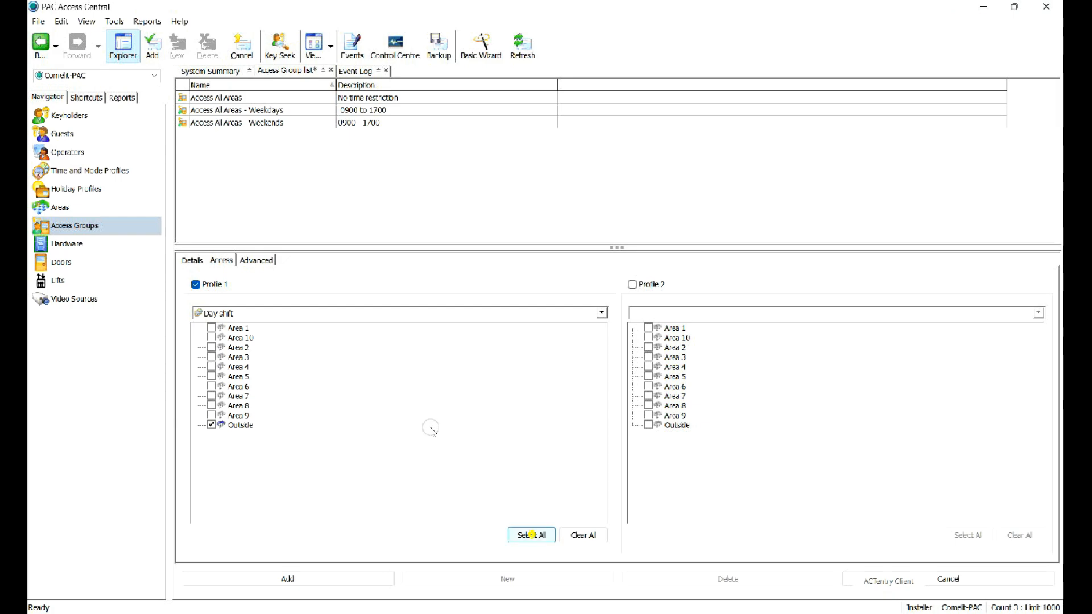
{"action": "left_click", "coordinate": [531, 535]}
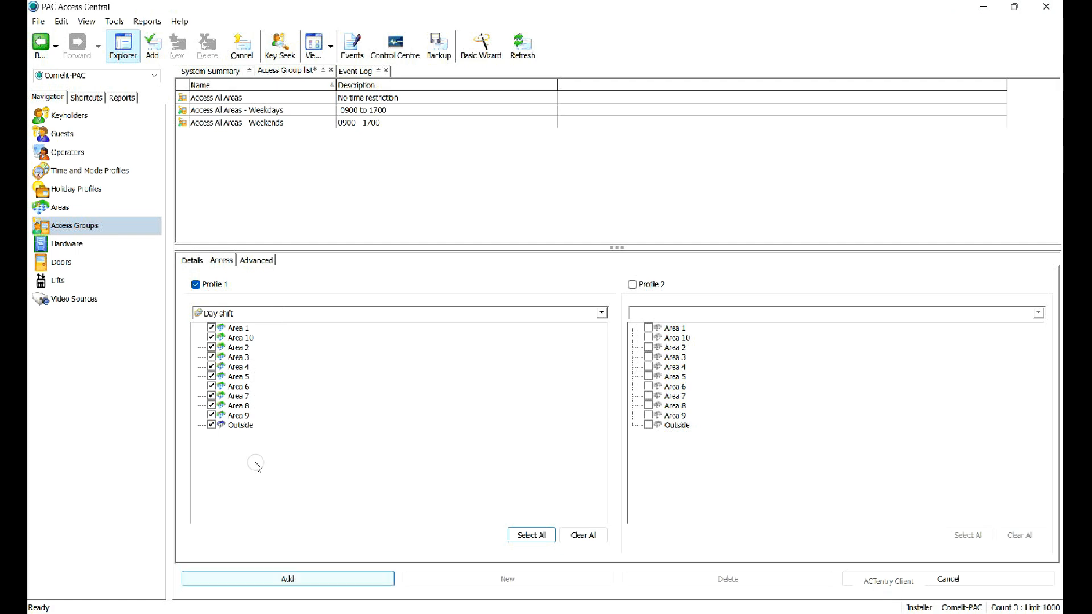
{"action": "left_click", "coordinate": [312, 578]}
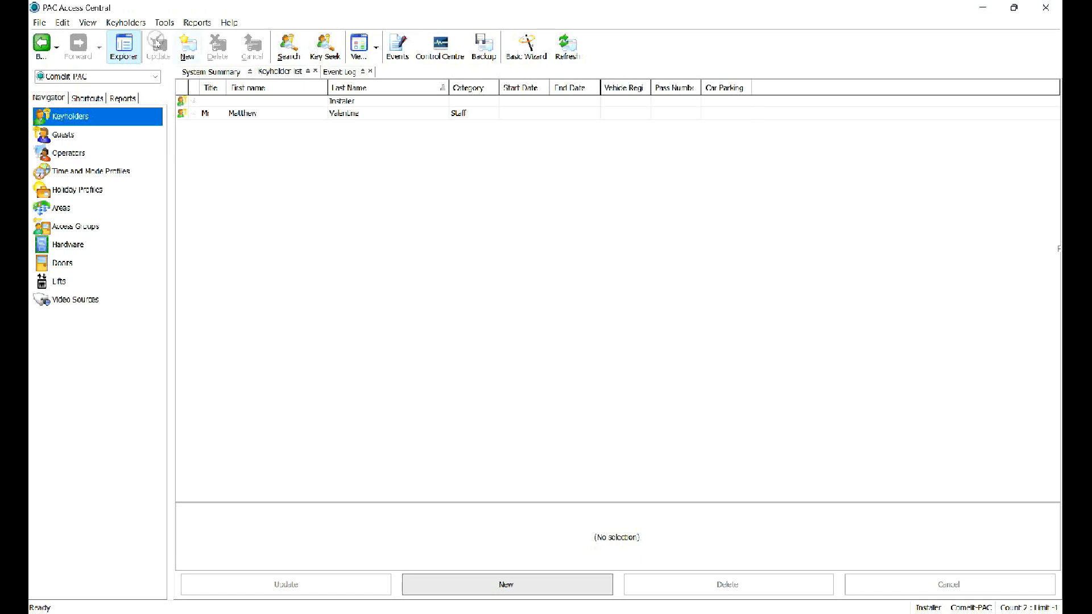
Start a new keyholder with last name 'Card' and first name 'UID'.
{"action": "left_click", "coordinate": [188, 46]}
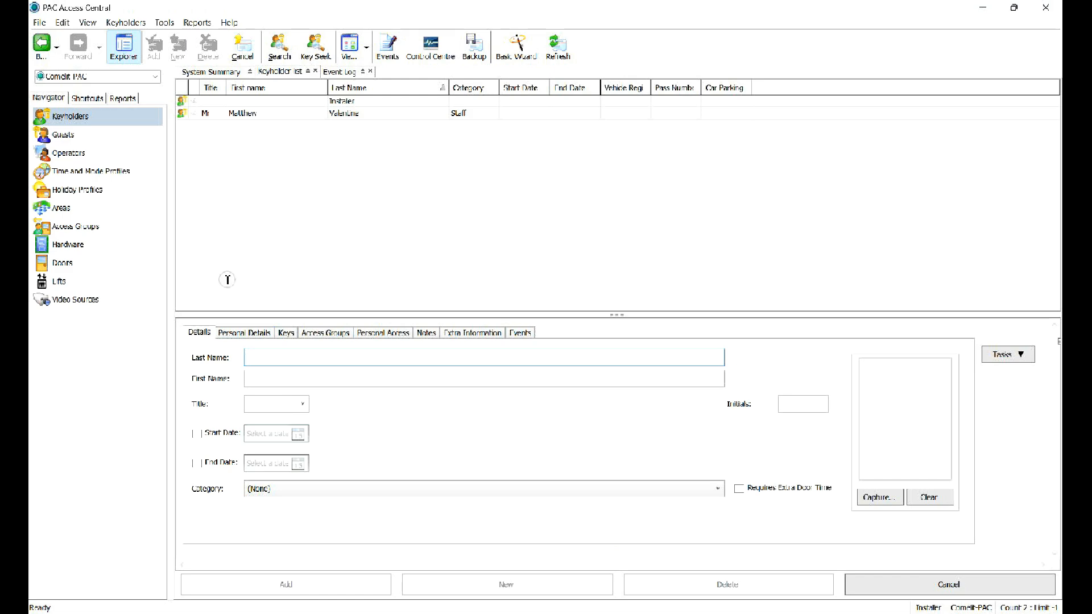
{"action": "type", "text": "C"}
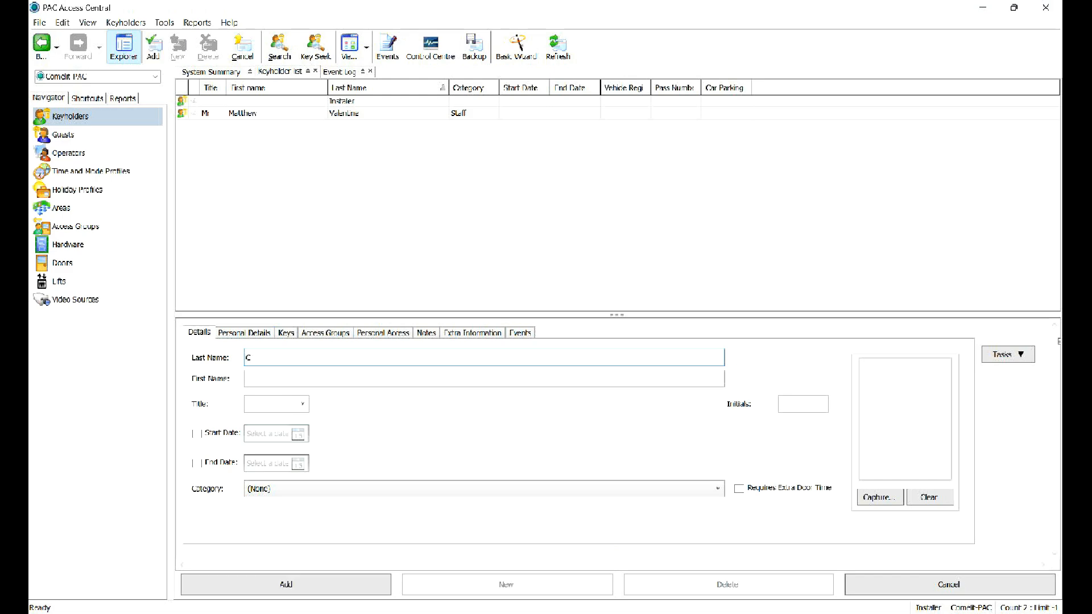
{"action": "type", "text": "ard"}
{"action": "key", "text": "Tab"}
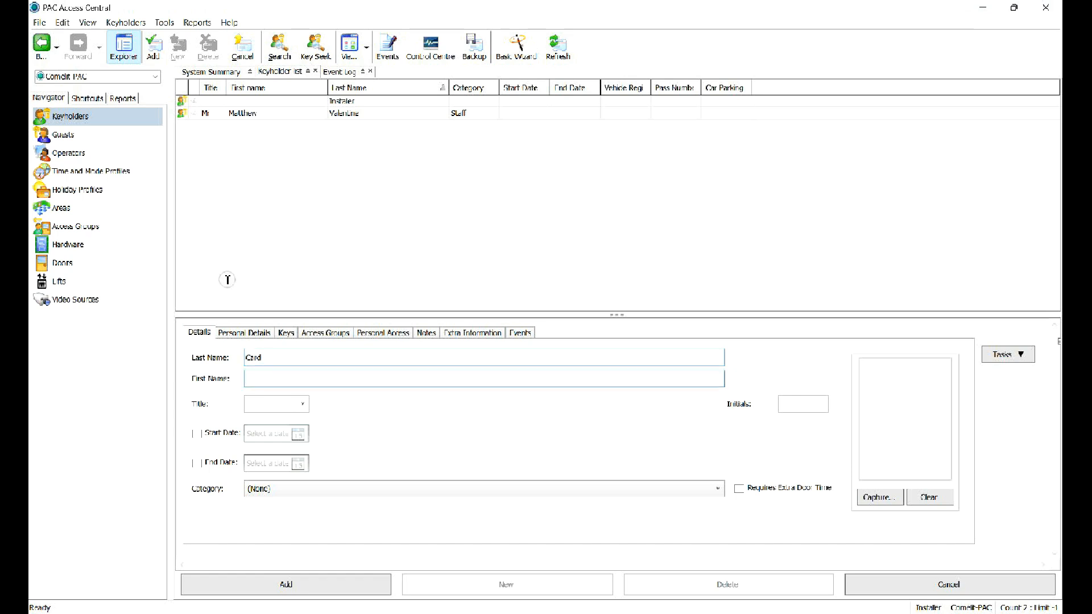
{"action": "type", "text": "UID"}
{"action": "left_click", "coordinate": [302, 403]}
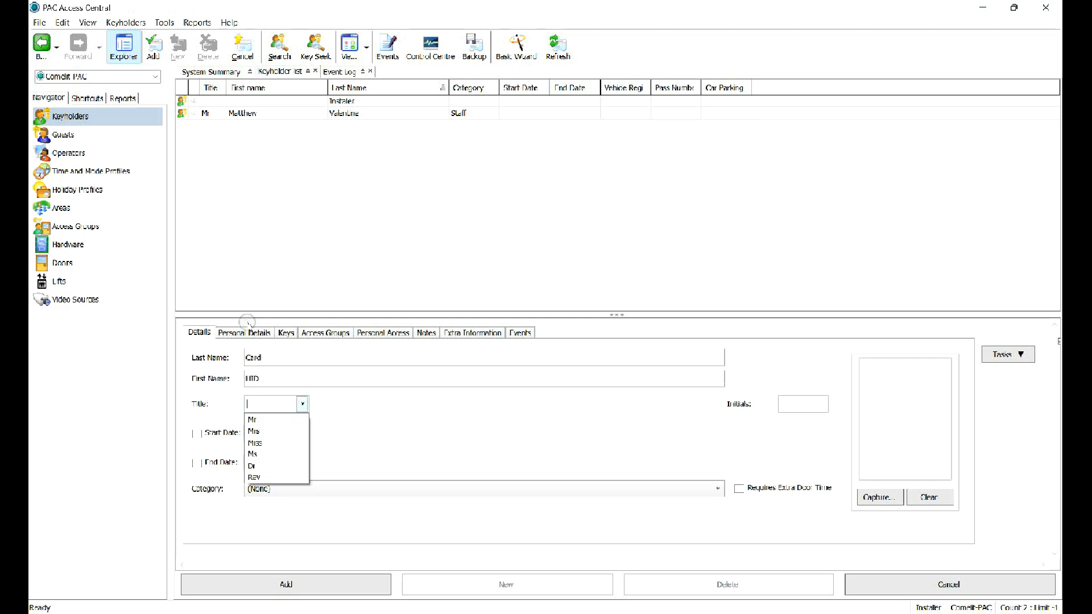
{"action": "left_click", "coordinate": [302, 403]}
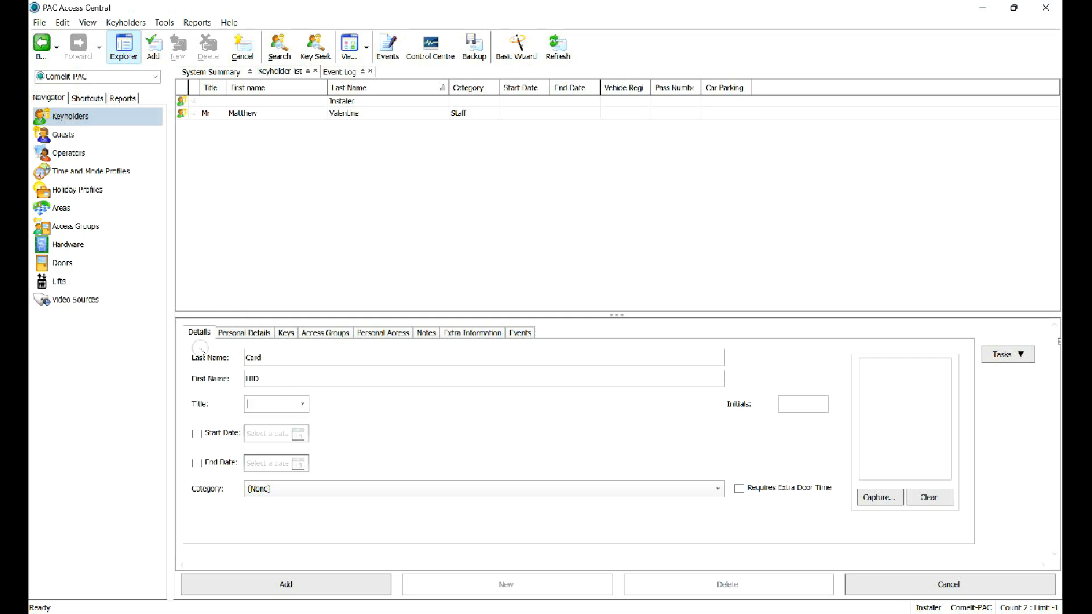
Set the keyholder's category to Staff, check personal details, and show the Keys list.
{"action": "left_click", "coordinate": [263, 488]}
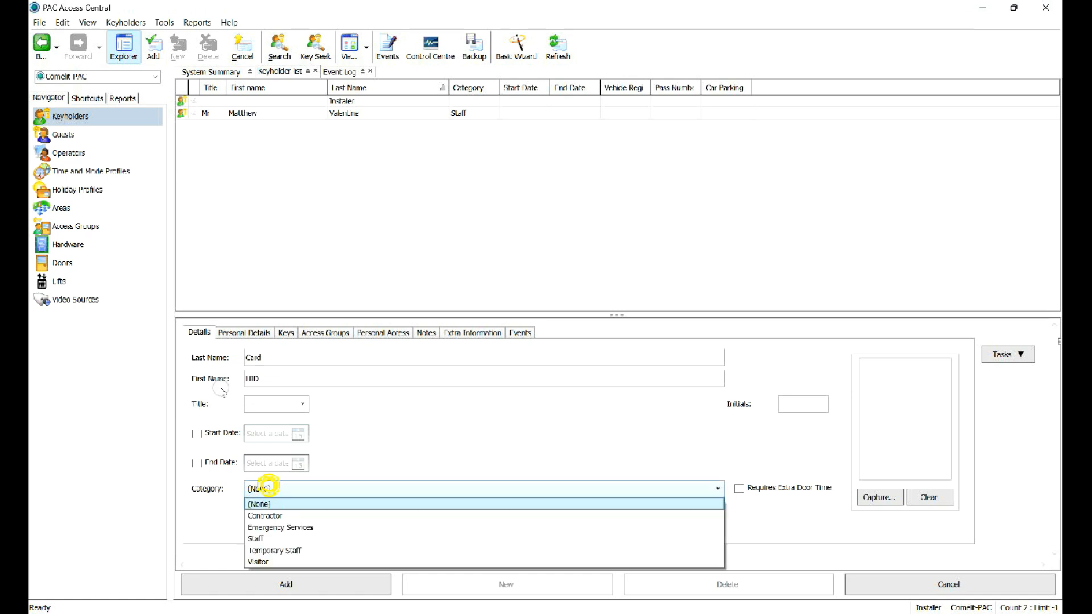
{"action": "key", "text": "Down"}
{"action": "key", "text": "Down"}
{"action": "key", "text": "Down"}
{"action": "key", "text": "Return"}
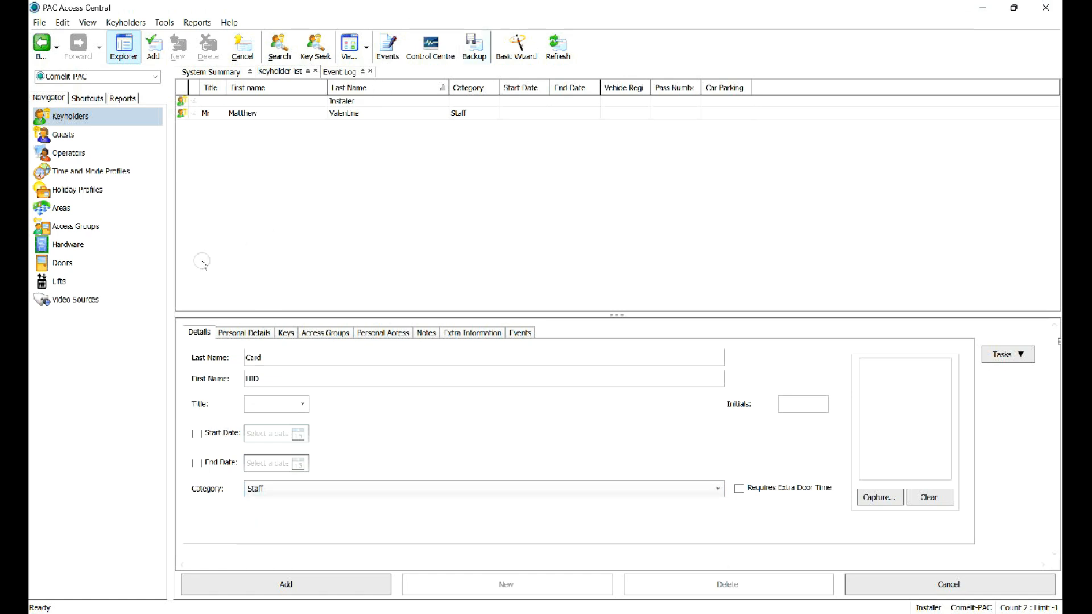
{"action": "left_click", "coordinate": [245, 333]}
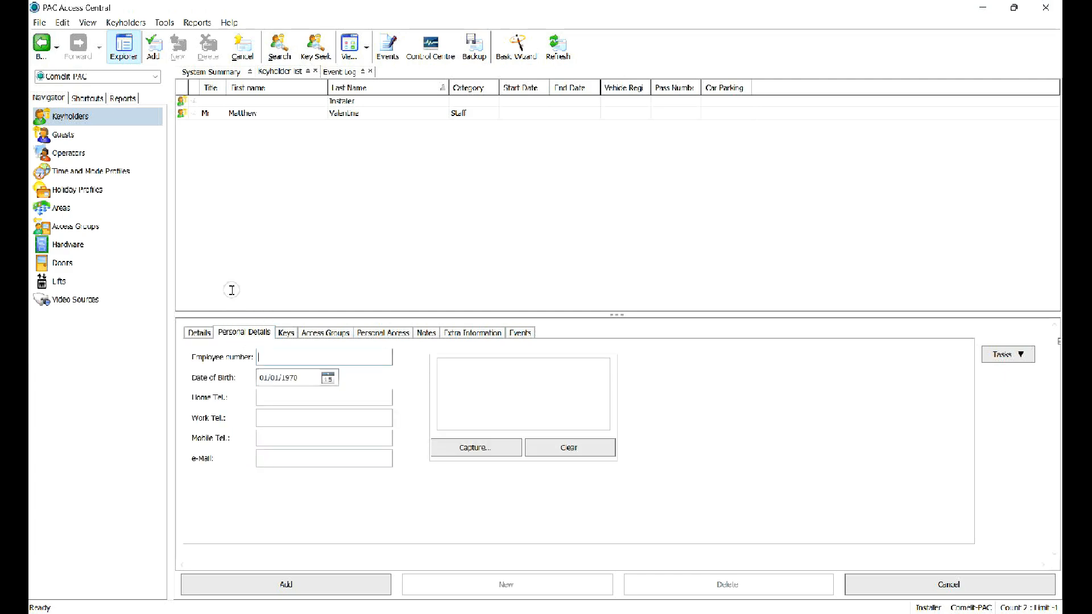
{"action": "key", "text": "Tab"}
{"action": "key", "text": "shift+Tab"}
{"action": "left_click", "coordinate": [287, 334]}
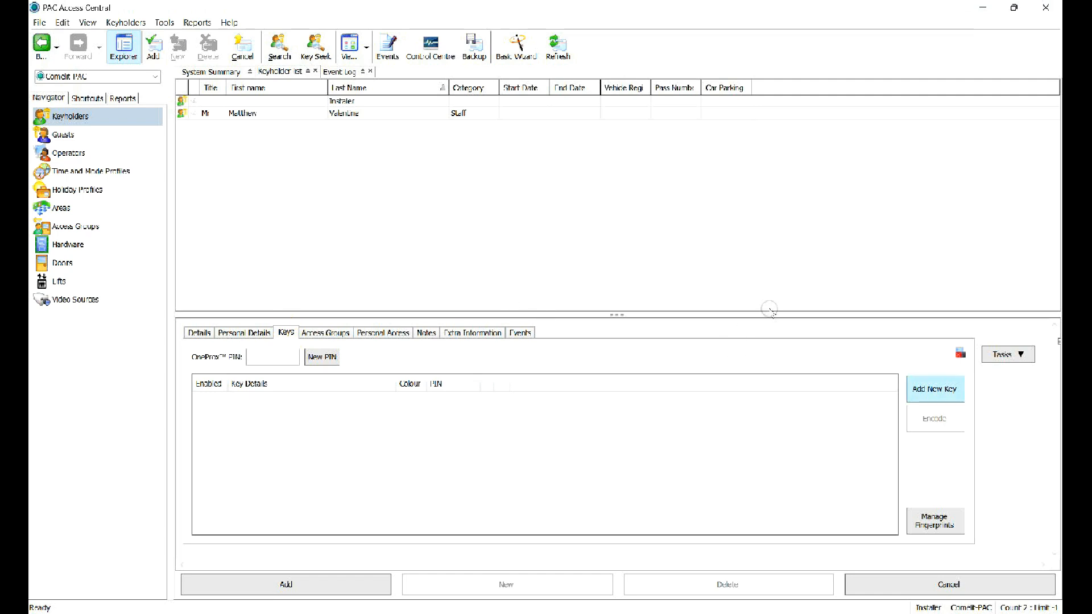
{"action": "left_click", "coordinate": [935, 389]}
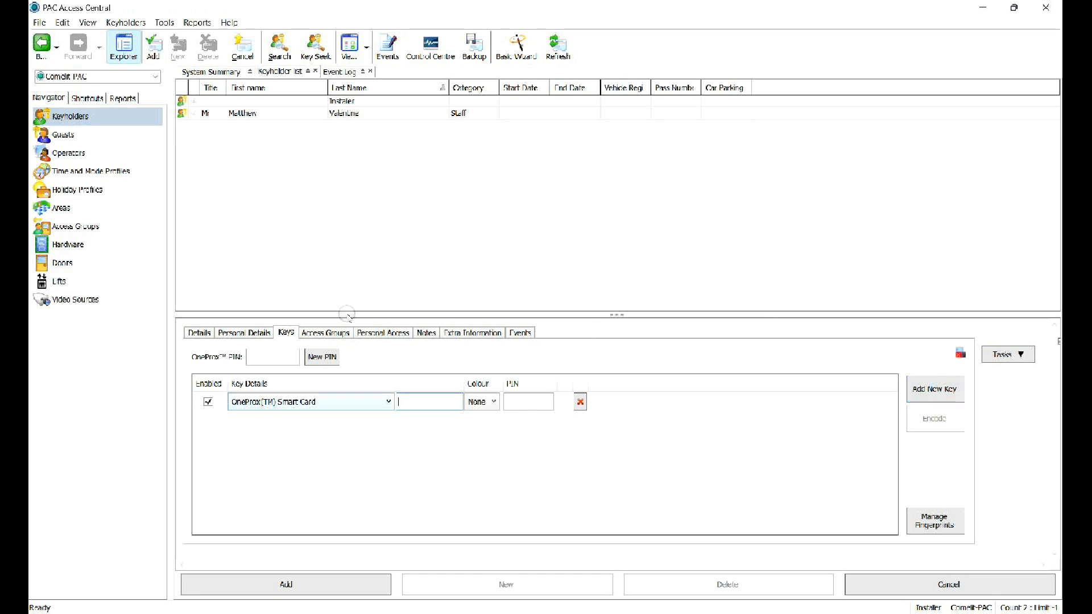
{"action": "left_click", "coordinate": [309, 402]}
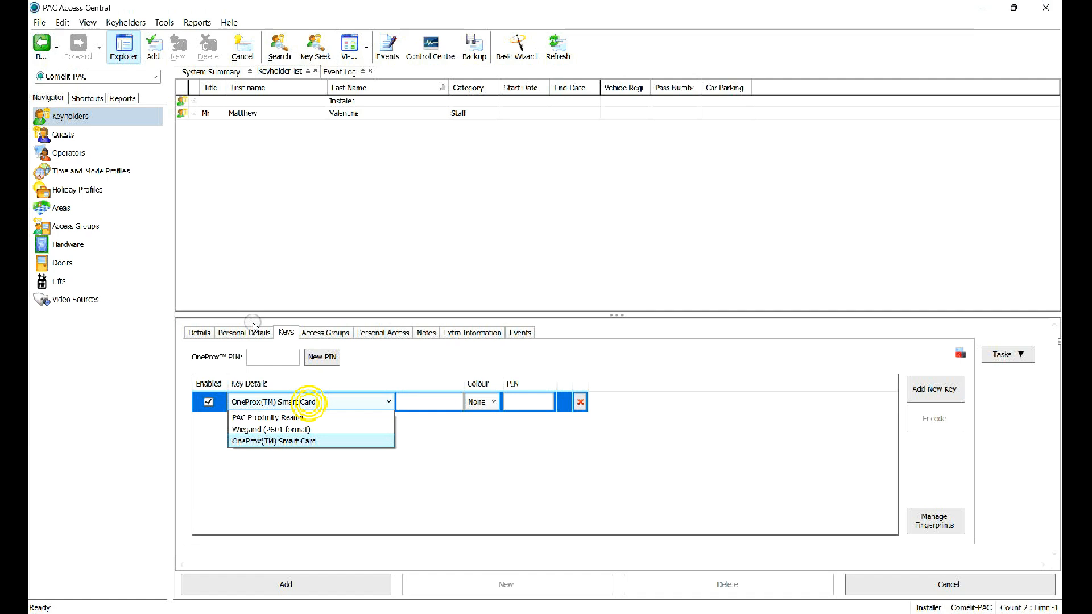
{"action": "key", "text": "Down"}
{"action": "key", "text": "Return"}
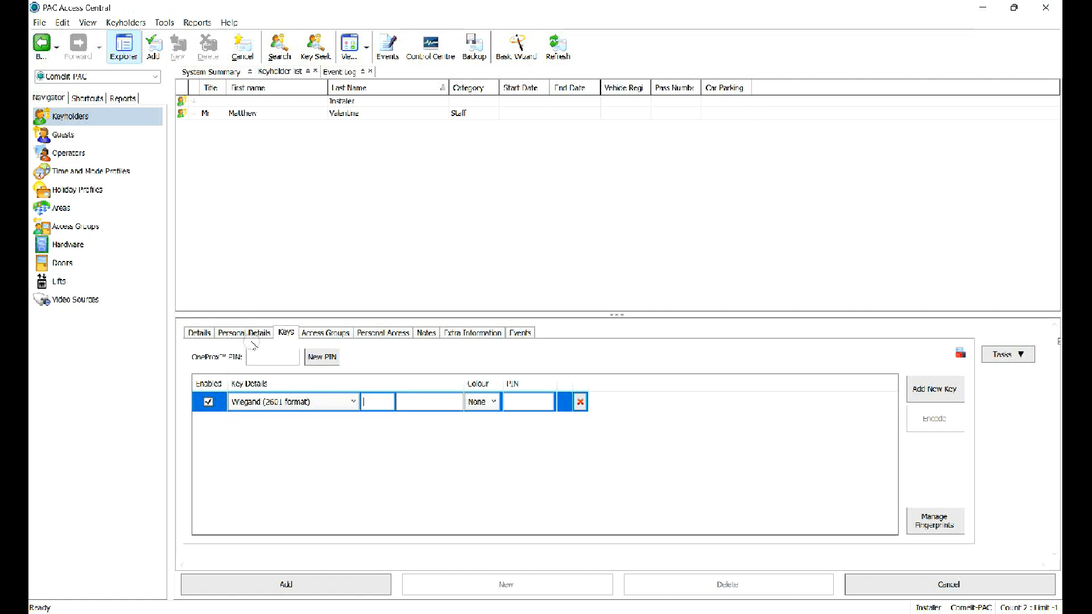
{"action": "key", "text": "Tab"}
{"action": "type", "text": "1"}
{"action": "key", "text": "Tab"}
{"action": "key", "text": "Return"}
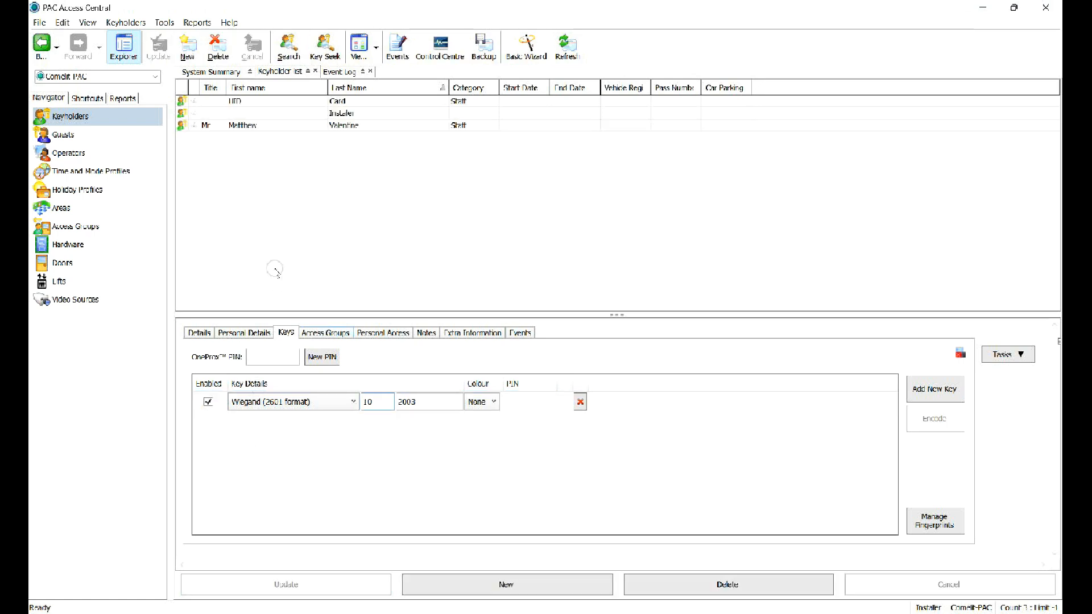
{"action": "left_click", "coordinate": [336, 335]}
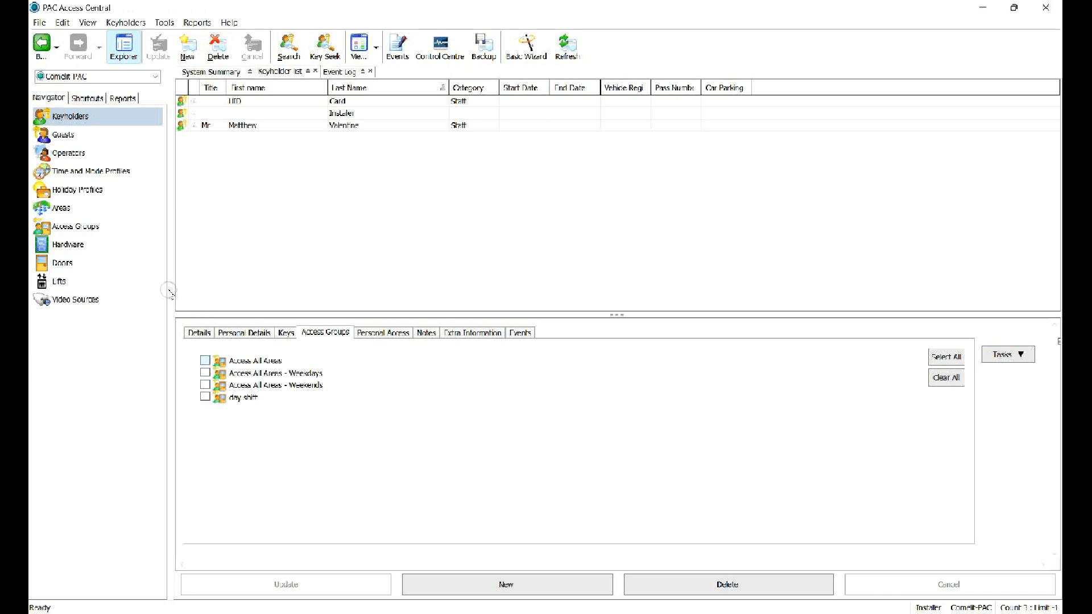
Add the keyholder to Access All Areas, save the membership, and open the Event Log.
{"action": "left_click", "coordinate": [204, 363]}
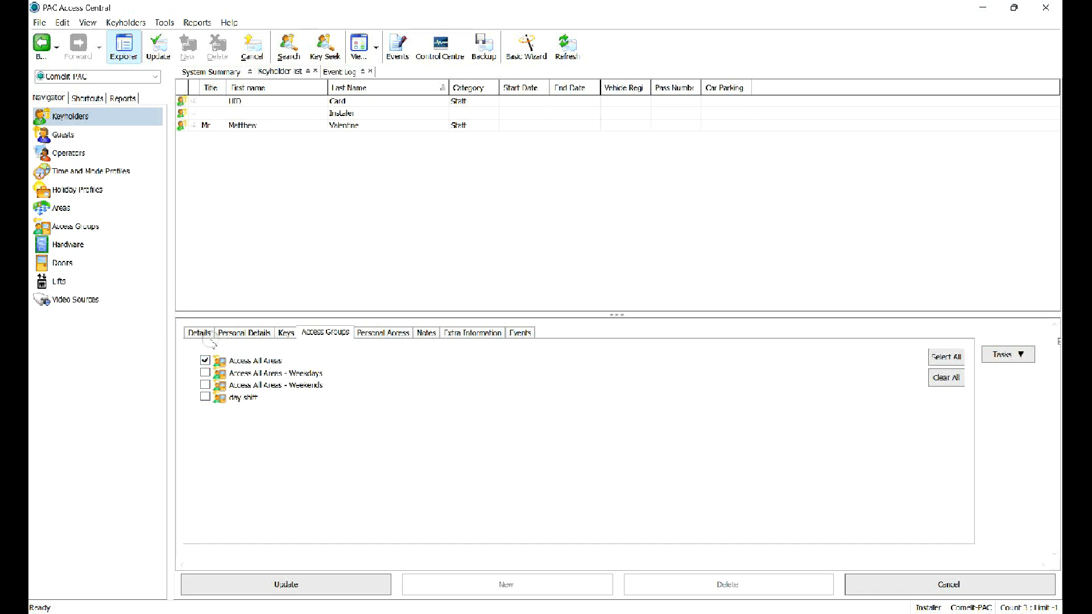
{"action": "left_click", "coordinate": [329, 592]}
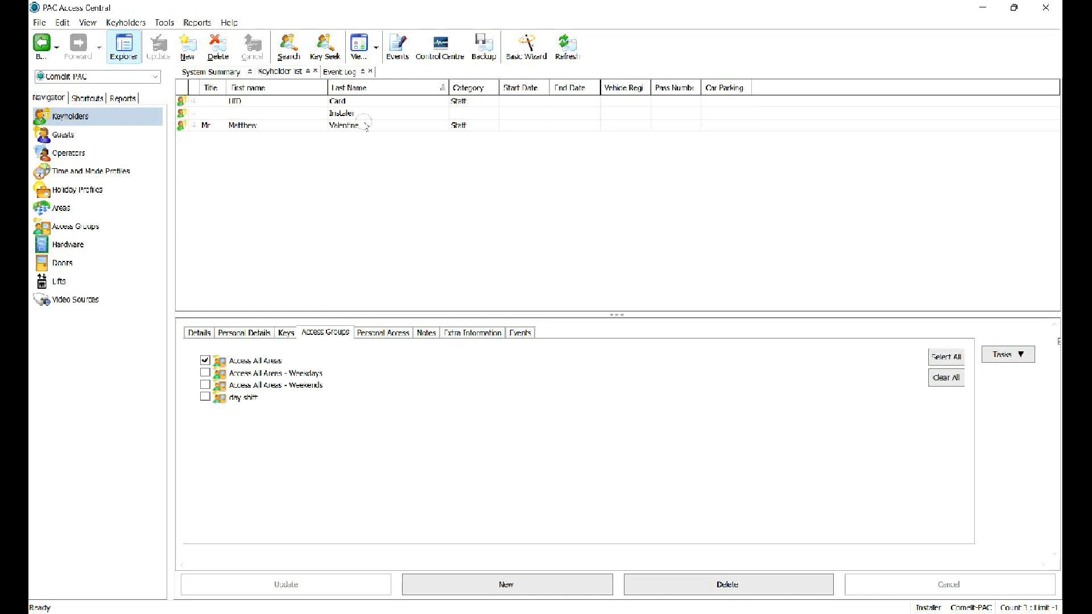
{"action": "left_click", "coordinate": [399, 46]}
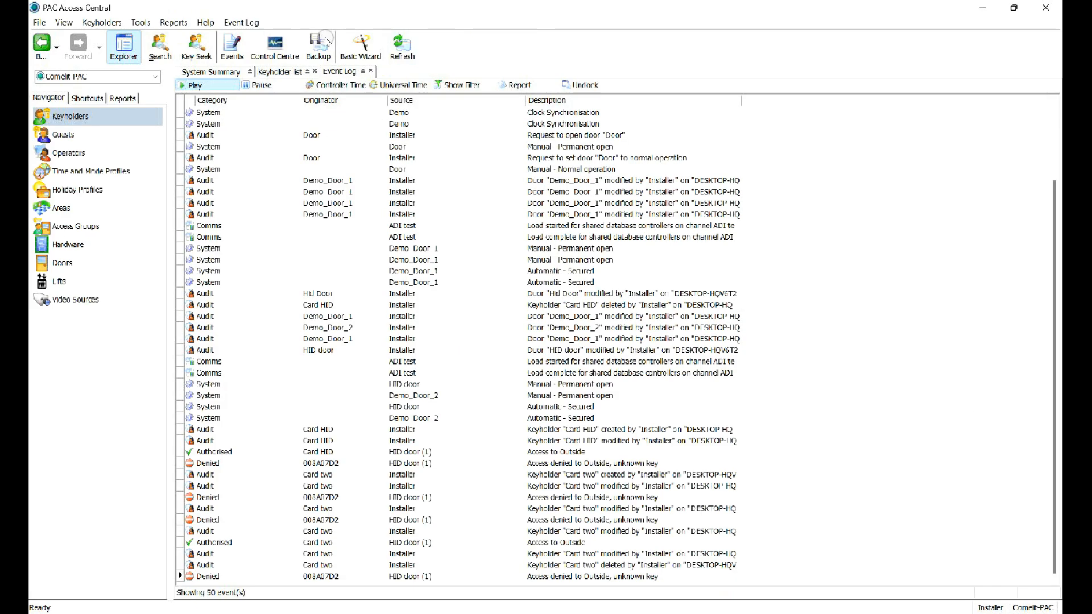
Refresh events, copy the latest denied card's key code, and return to Keyholders.
{"action": "left_click", "coordinate": [402, 47]}
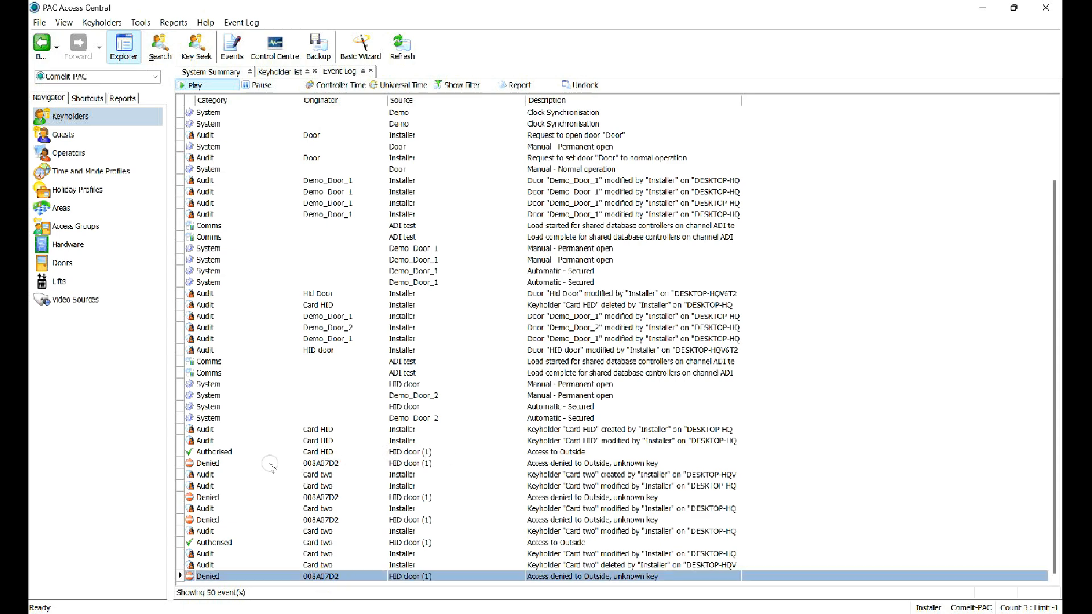
{"action": "right_click", "coordinate": [331, 579]}
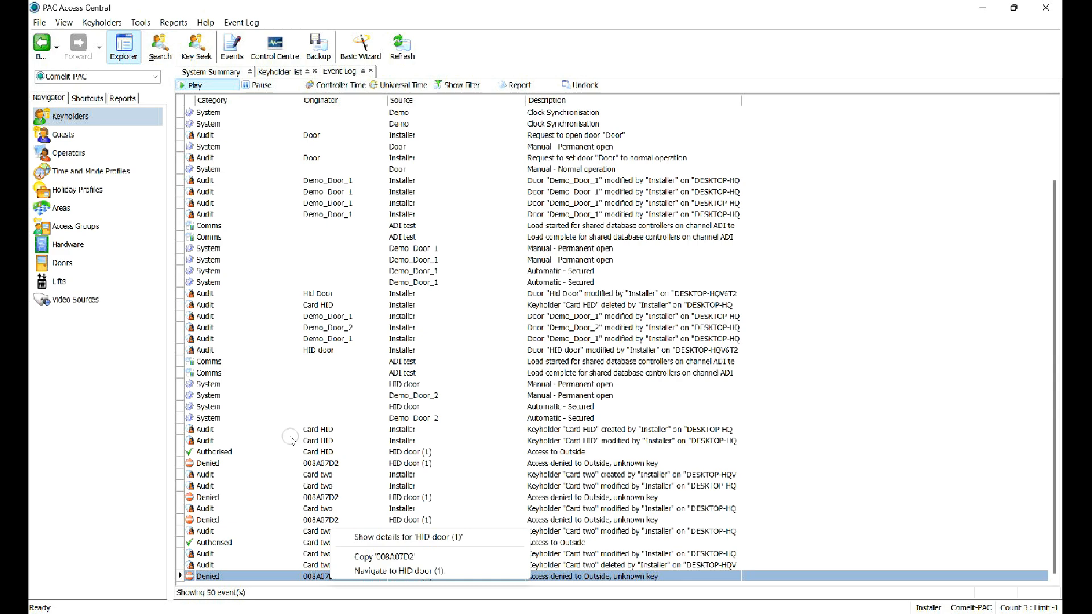
{"action": "left_click", "coordinate": [359, 555]}
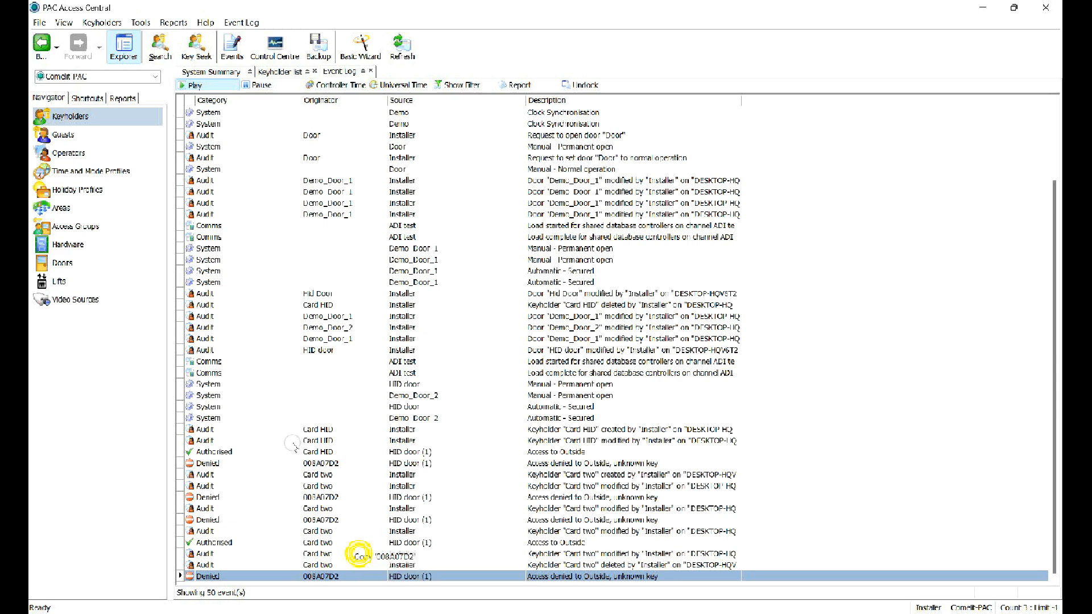
{"action": "left_click", "coordinate": [70, 116]}
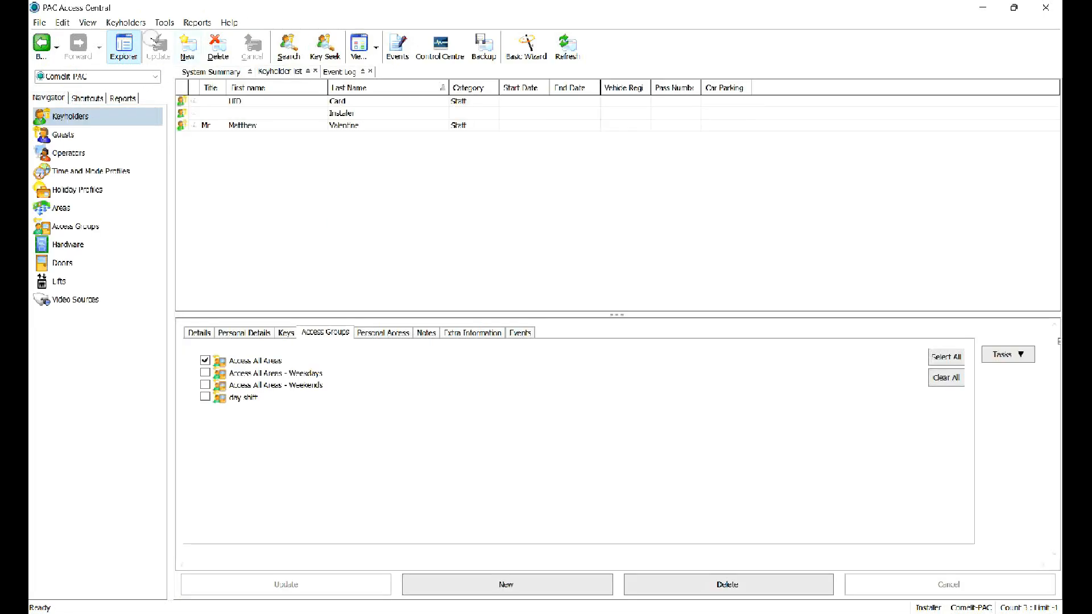
Create a keyholder with last name 'Hid' and first name 'two', showing the Keys section.
{"action": "left_click", "coordinate": [187, 47]}
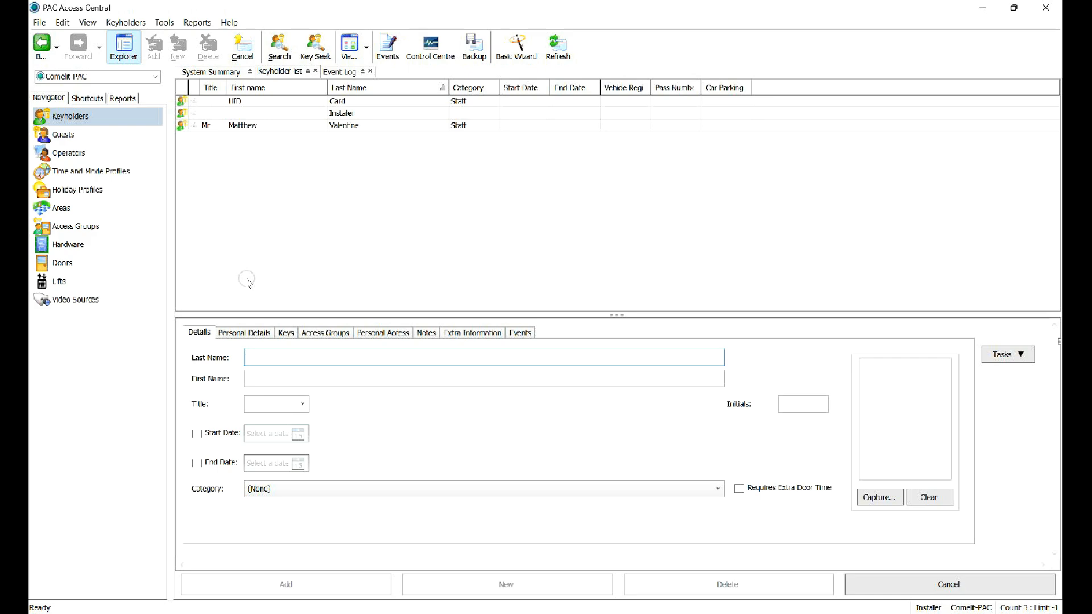
{"action": "type", "text": "Hi"}
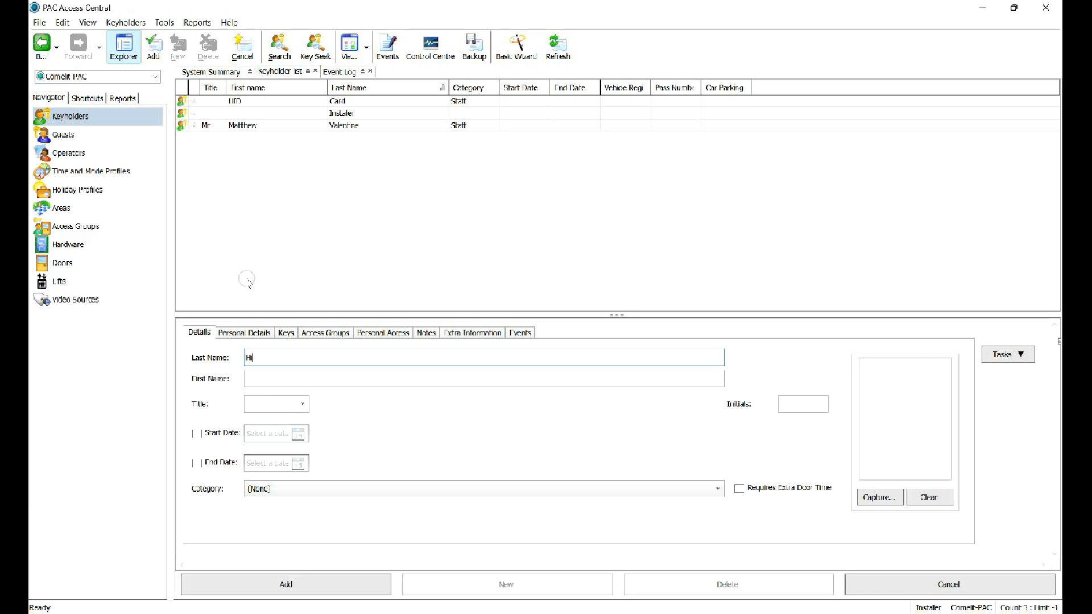
{"action": "type", "text": "d"}
{"action": "key", "text": "Tab"}
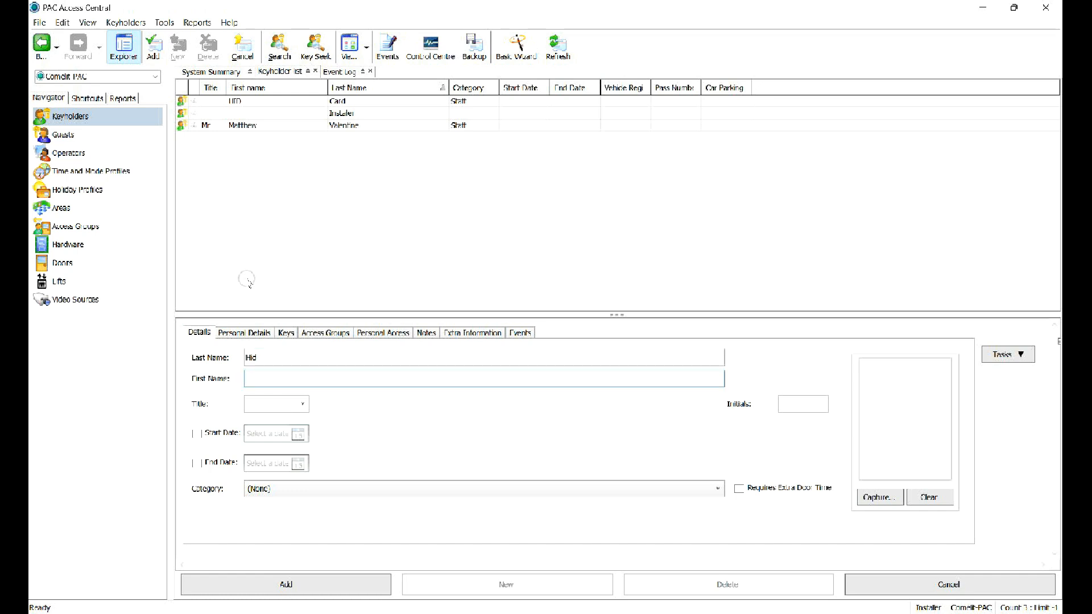
{"action": "type", "text": "two"}
{"action": "key", "text": "ctrl+Tab"}
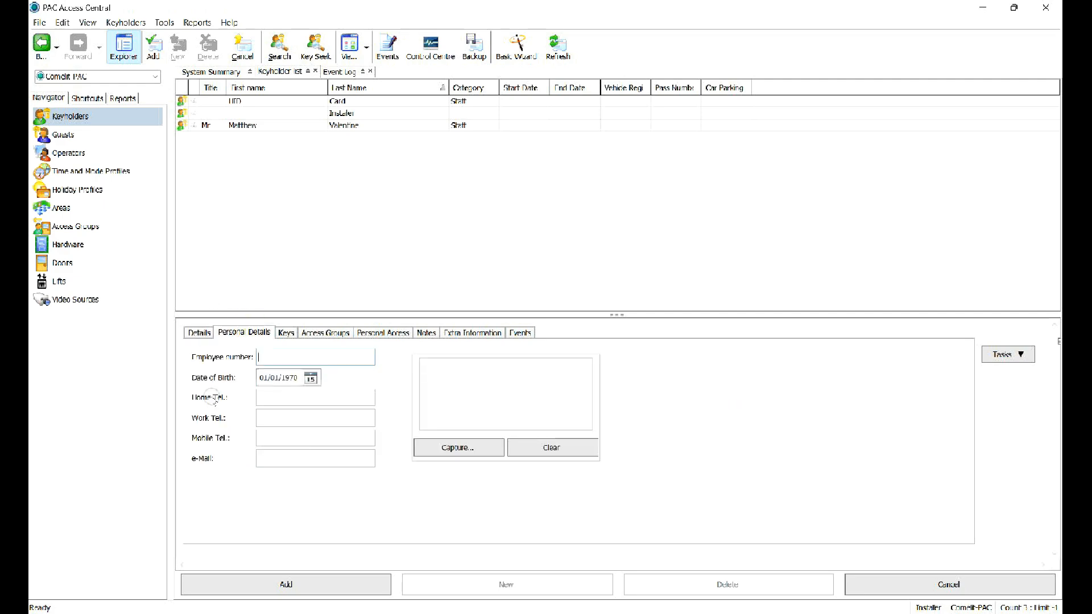
{"action": "key", "text": "ctrl+Tab"}
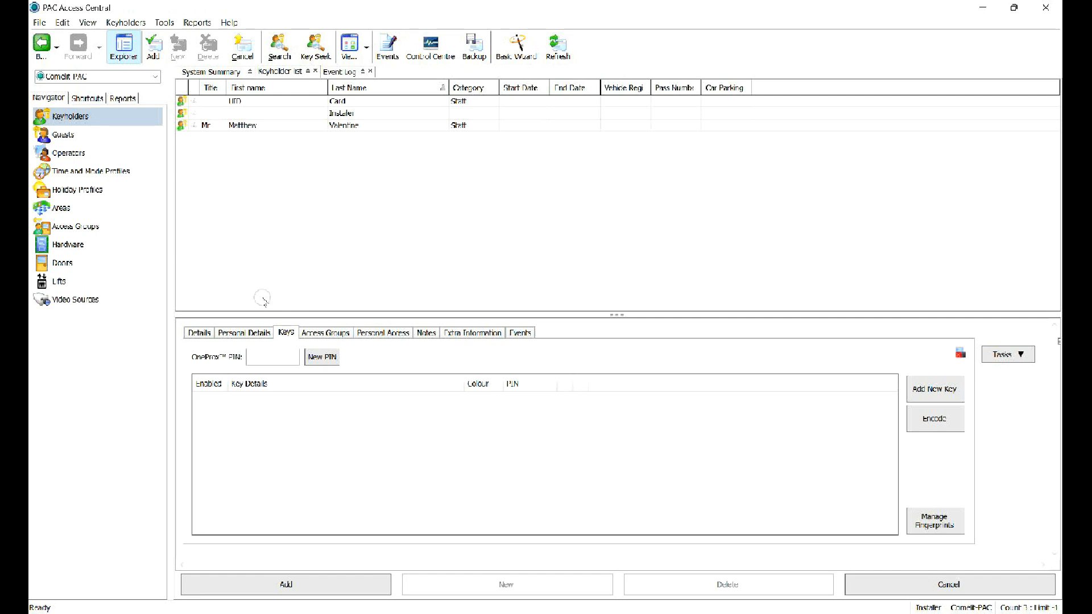
Give the second keyholder a PAC Proximity Reader key and save them.
{"action": "left_click", "coordinate": [942, 389]}
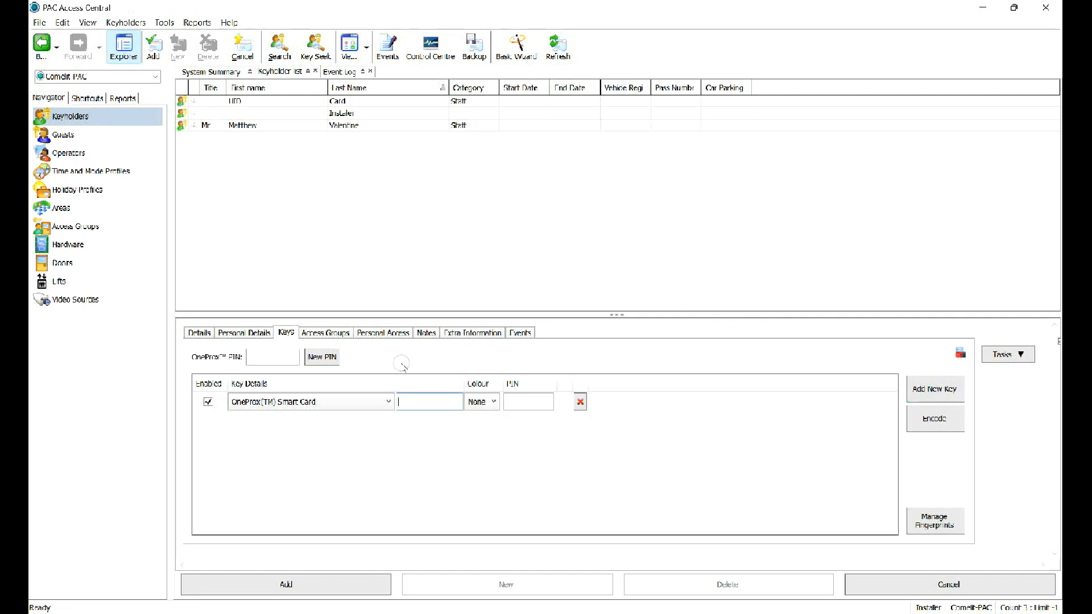
{"action": "left_click", "coordinate": [298, 401]}
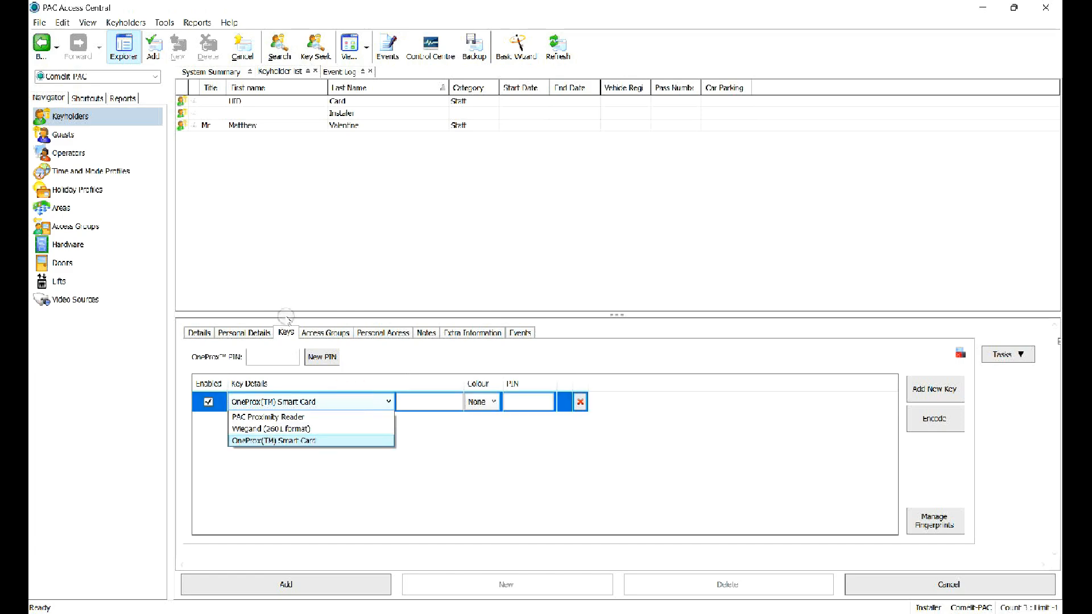
{"action": "left_click", "coordinate": [330, 428]}
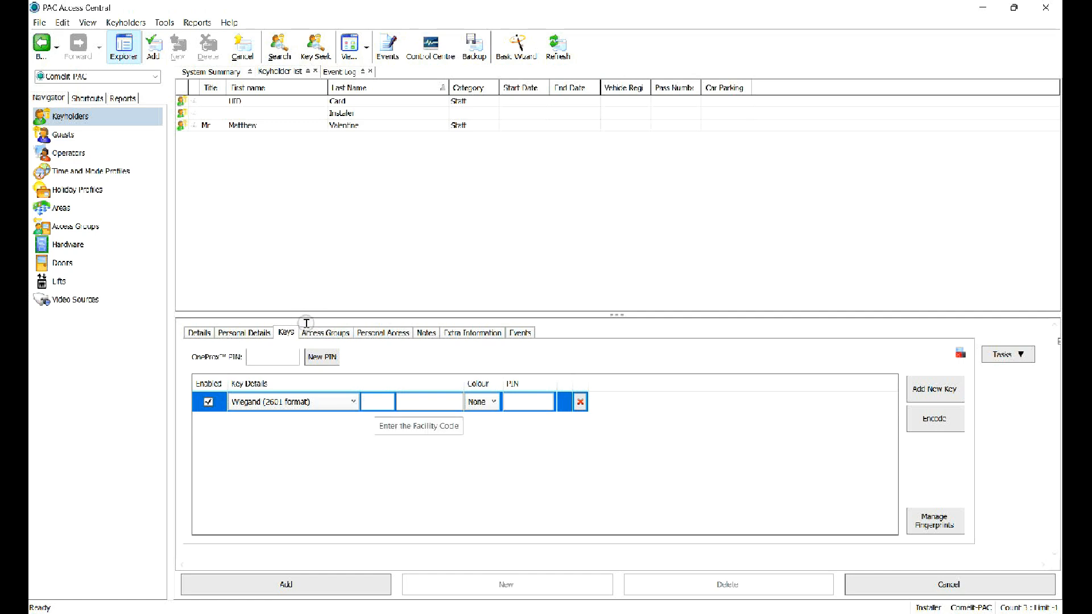
{"action": "left_click", "coordinate": [290, 401]}
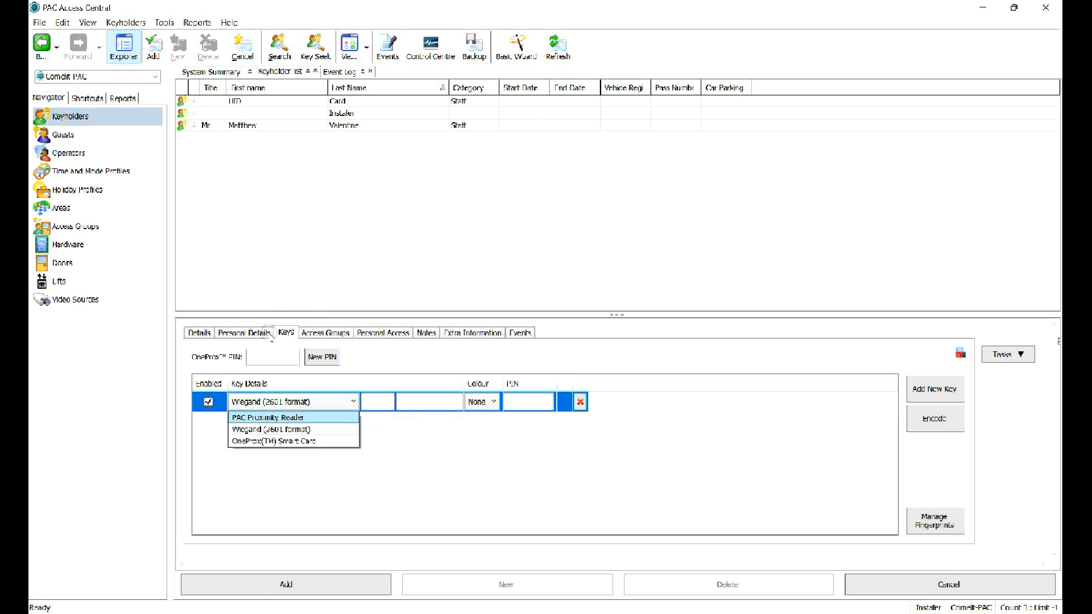
{"action": "left_click", "coordinate": [293, 417]}
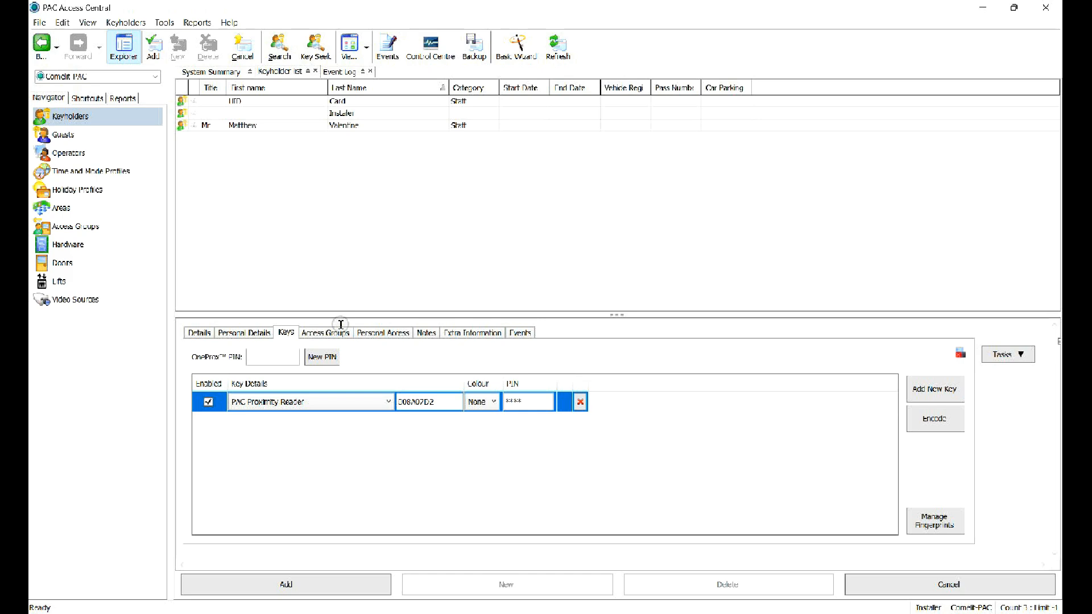
{"action": "left_click", "coordinate": [319, 582]}
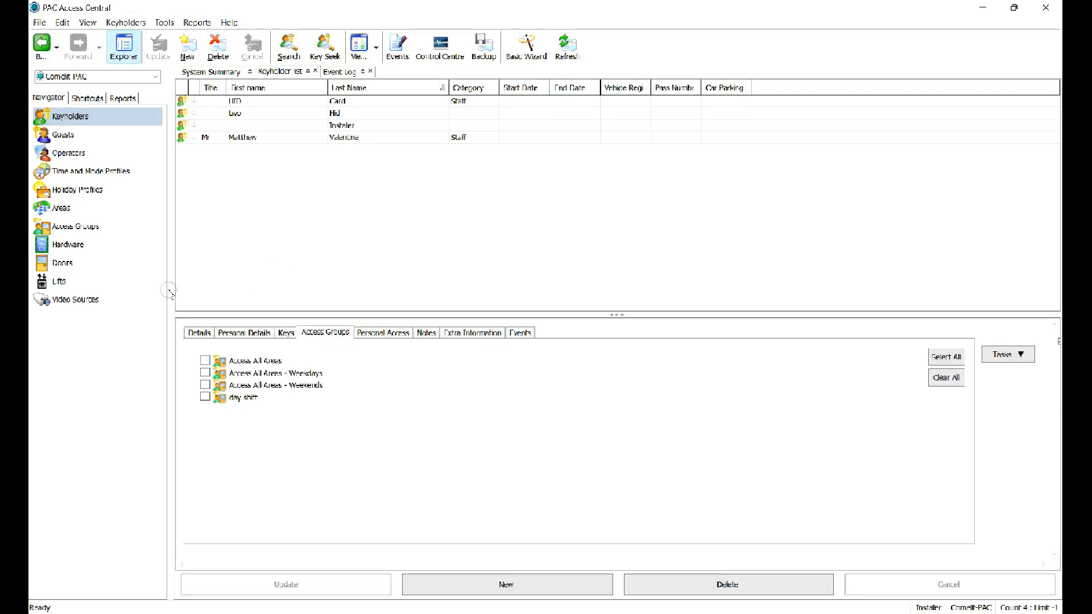
Tick Access All Areas for the second keyholder and update the membership.
{"action": "left_click", "coordinate": [205, 360]}
{"action": "left_click", "coordinate": [310, 583]}
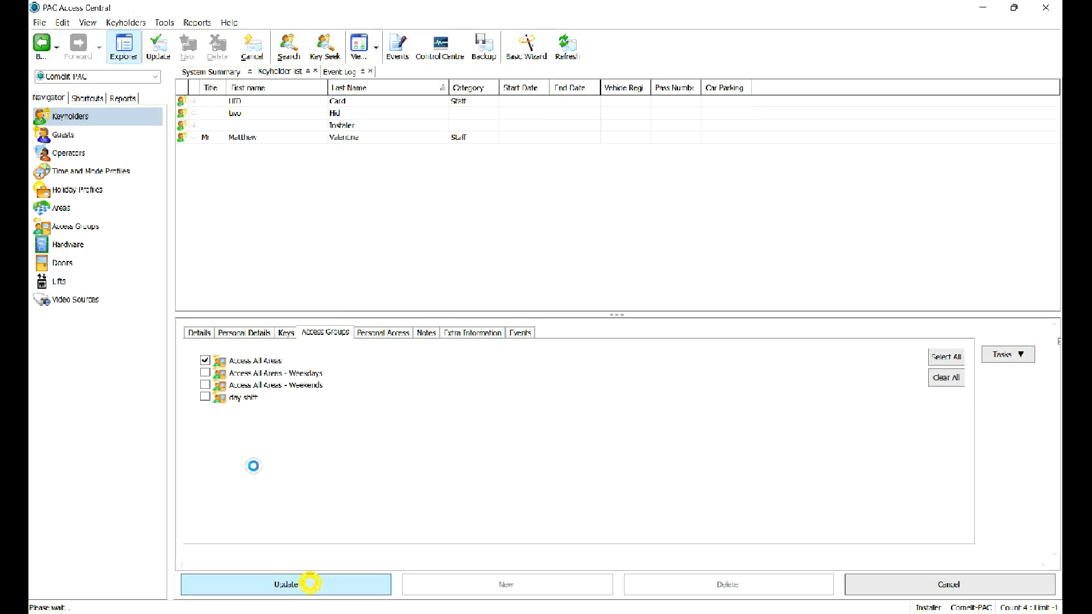